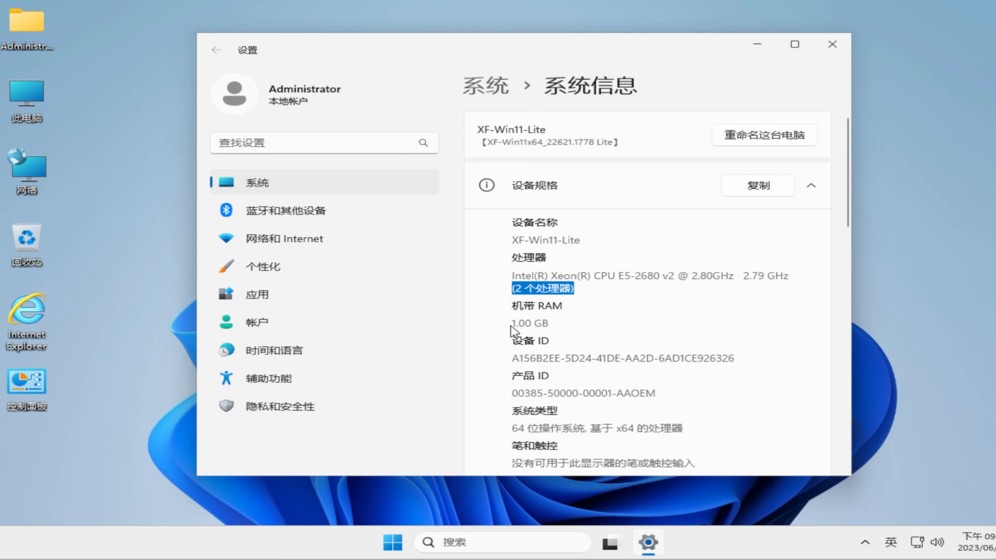
- Examine the processor and installed RAM in the device specifications of the Windows 11 Lite system information page
drag(511, 323, 555, 324)
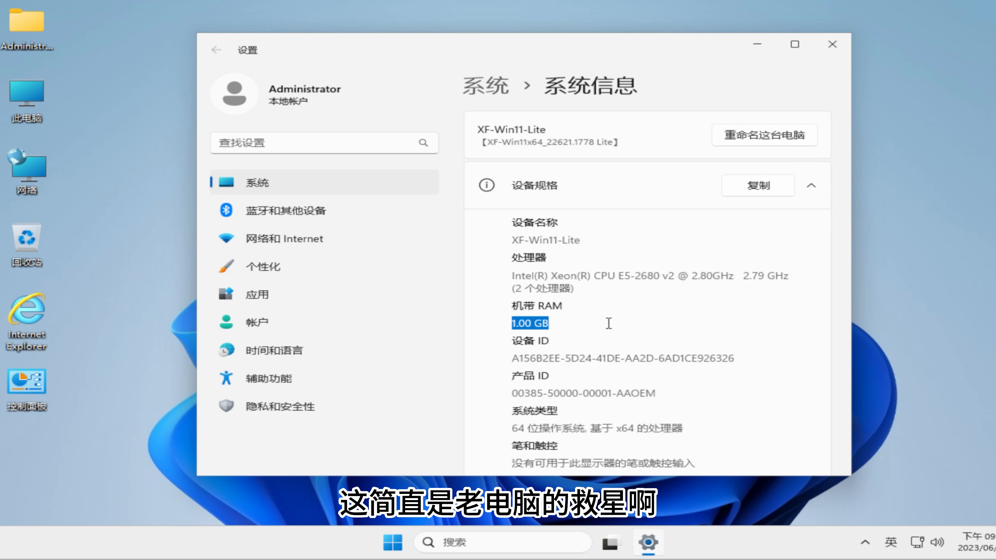
scroll(608, 323, down, 2)
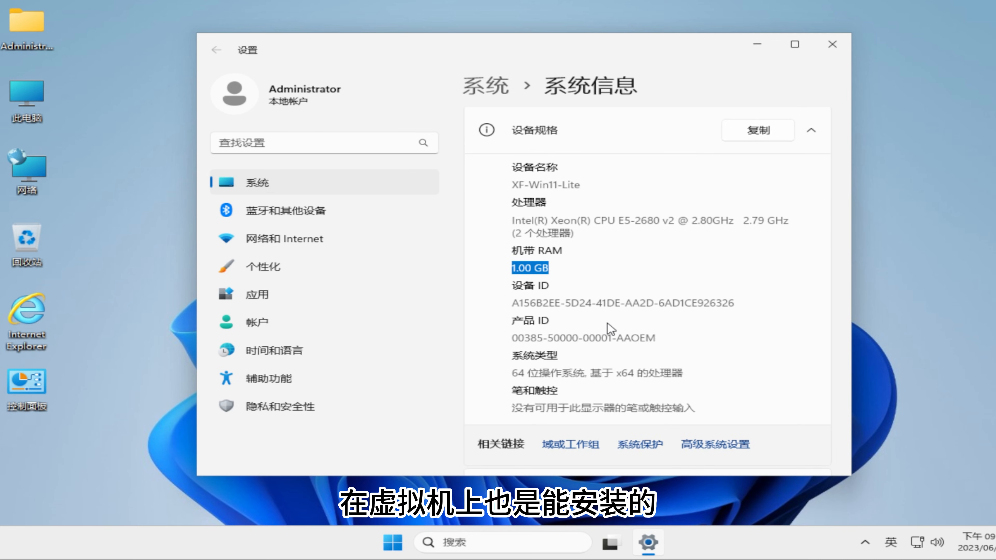
scroll(607, 324, down, 7)
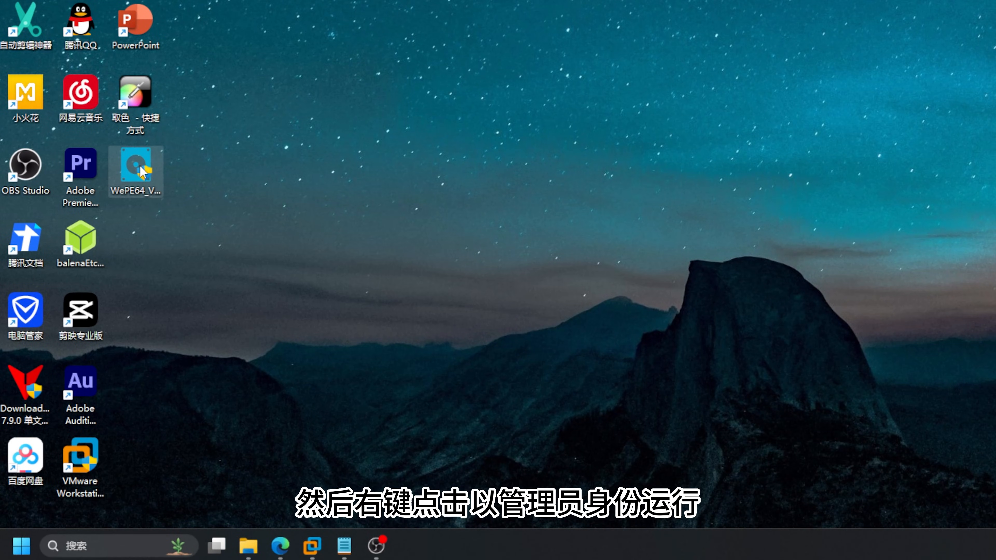
- Run the WePE64 installer as administrator and install PE to the Kingston USB drive with the recommended UEFI/Legacy three-partition scheme and exFAT formatting
right_click(101, 276)
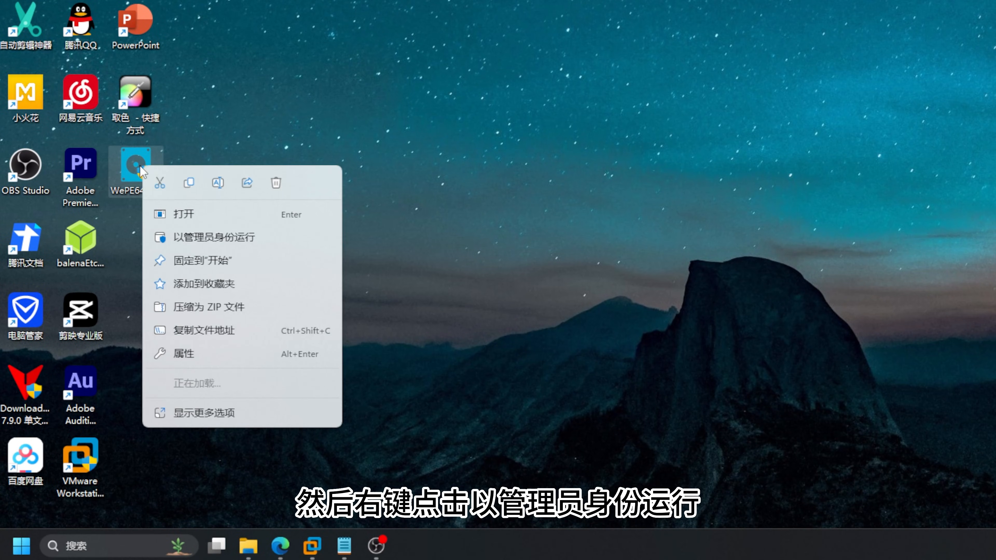
click(203, 236)
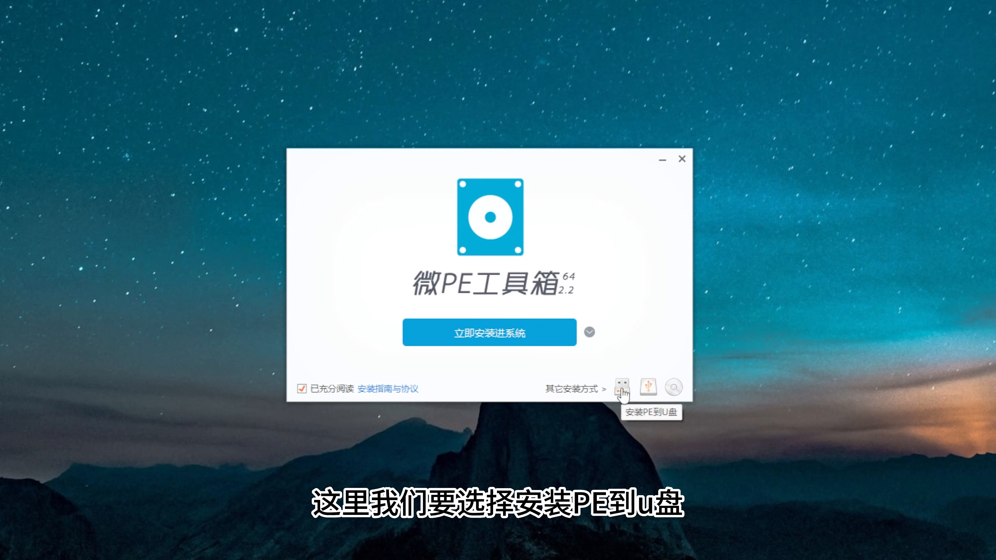
click(622, 389)
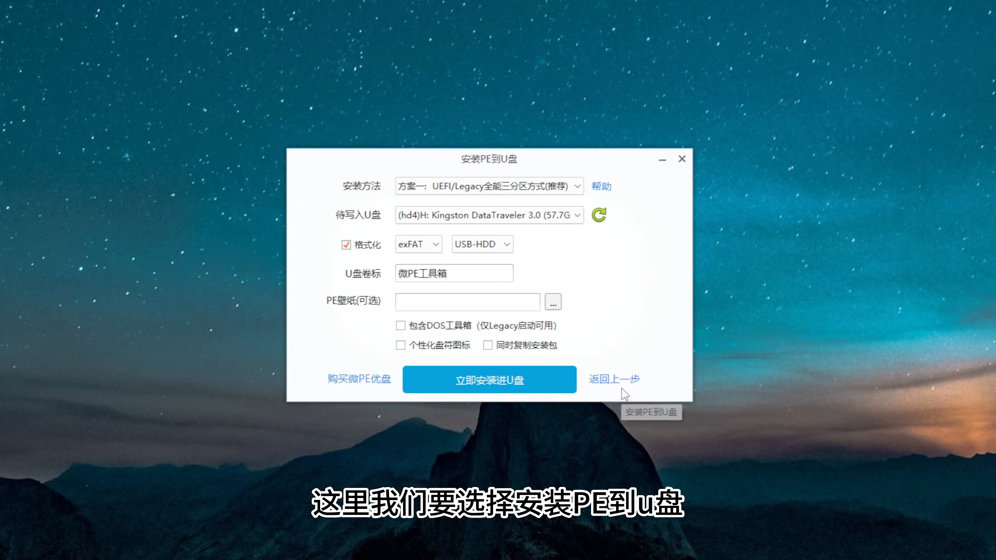
click(479, 383)
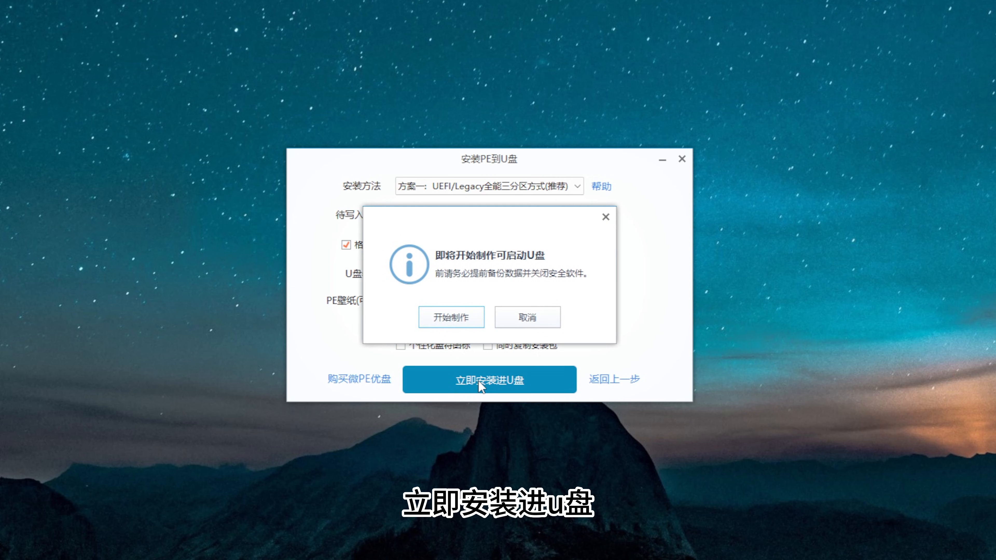
click(456, 322)
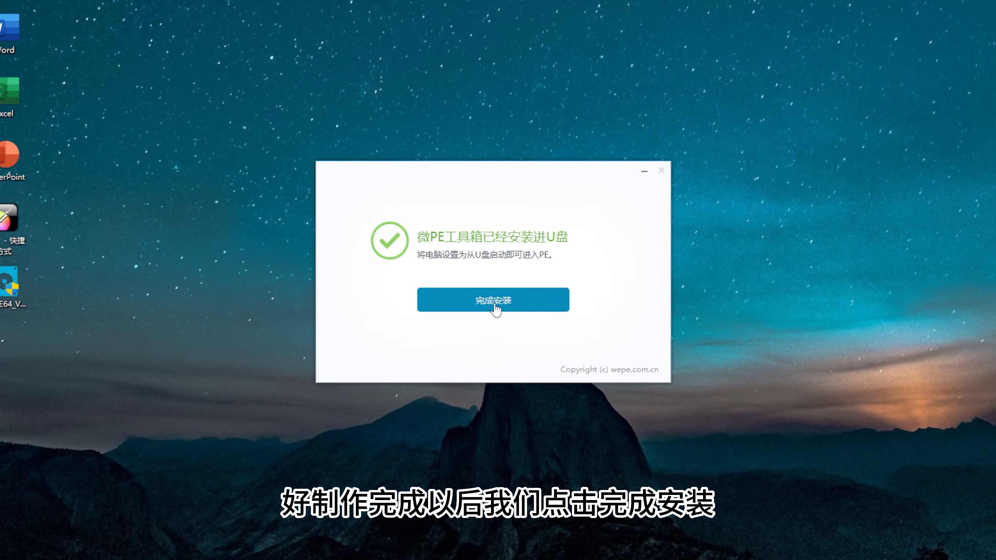
click(492, 314)
- Open the 微PE工具箱 (H:) USB drive from This PC
double_click(20, 20)
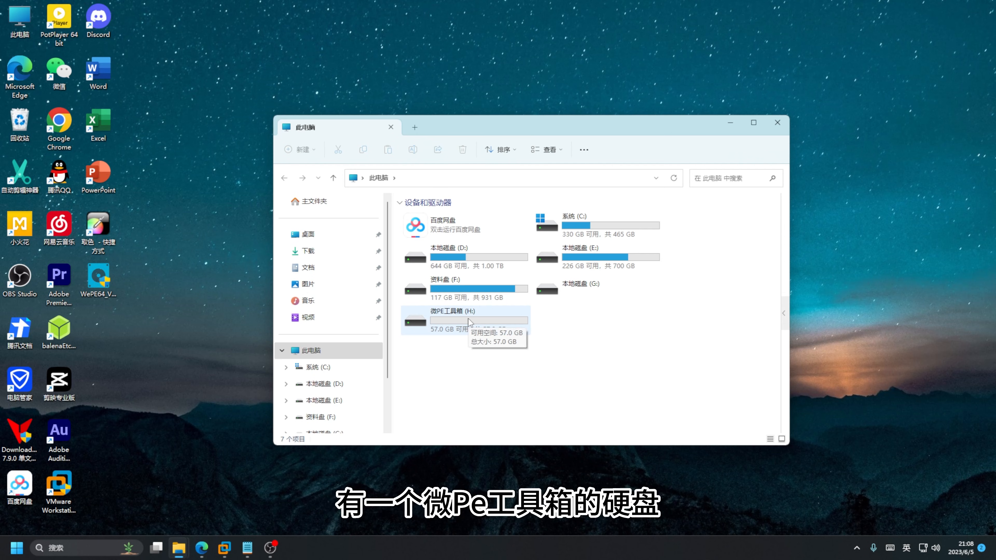
double_click(453, 319)
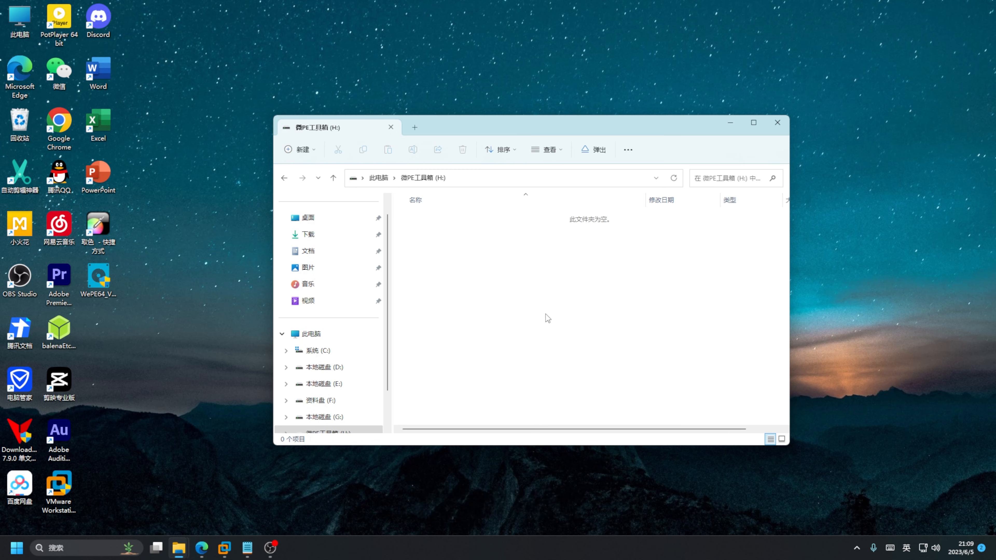
right_click(503, 254)
click(491, 237)
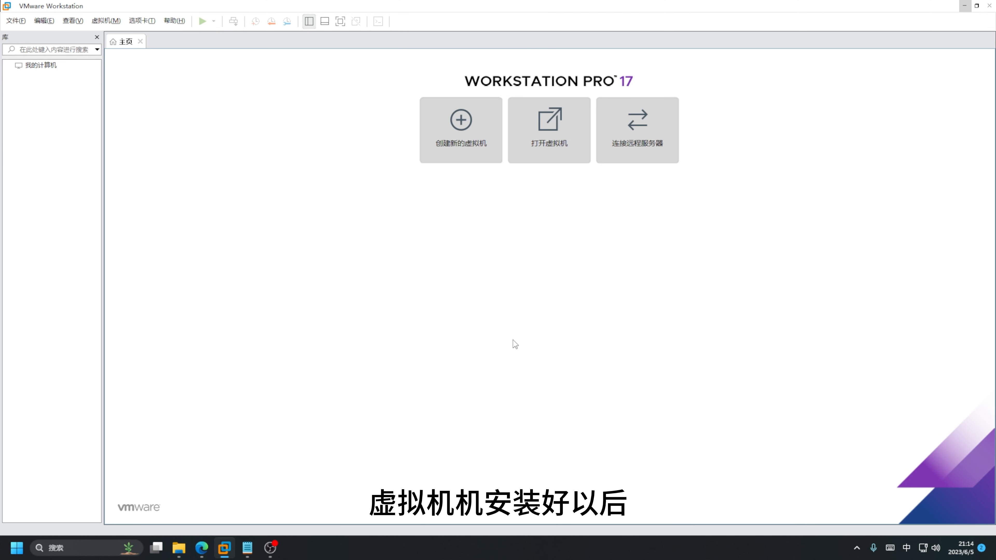
- In VMware Workstation, start a typical new virtual machine with 稍后安装操作系统 and choose Microsoft Windows, version Windows 10 x64, as guest system
click(454, 146)
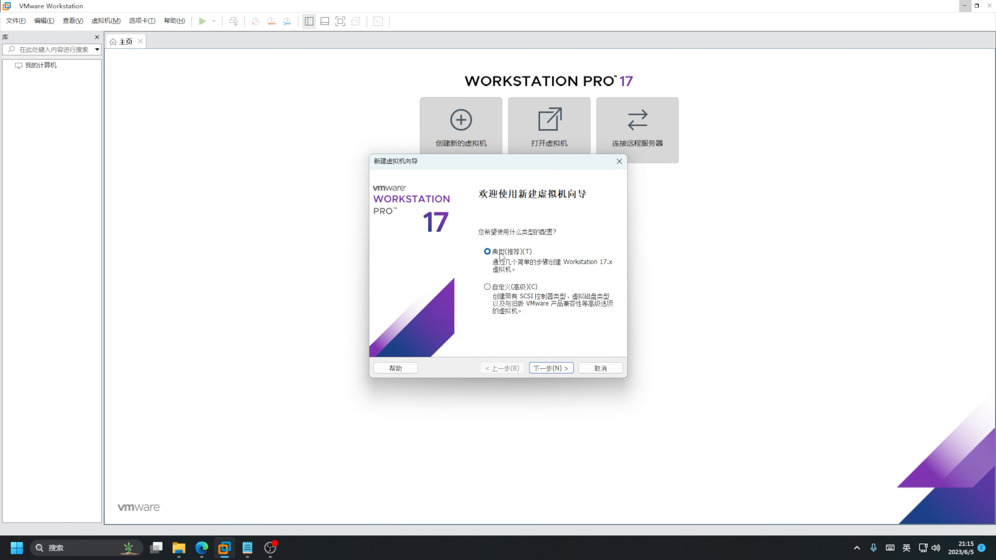
click(551, 368)
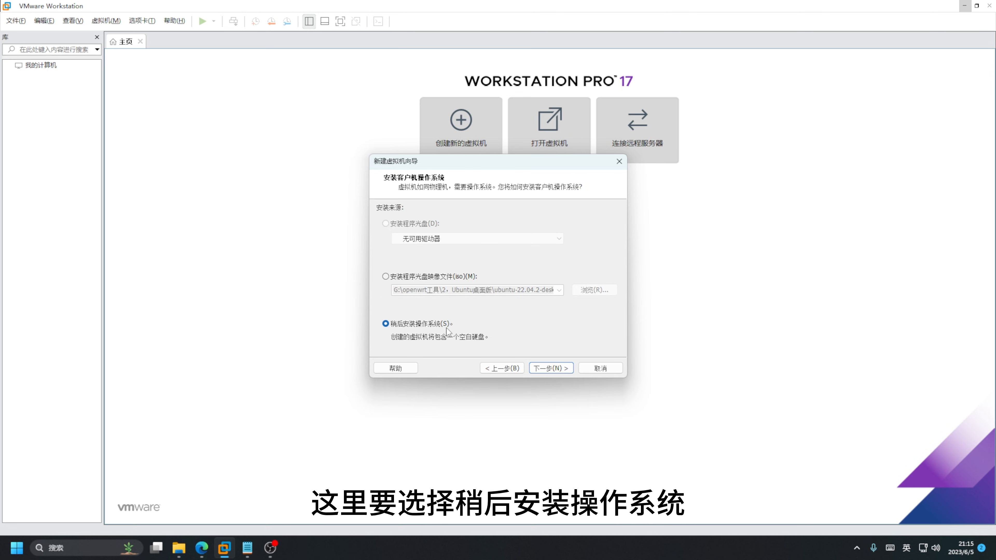
click(550, 372)
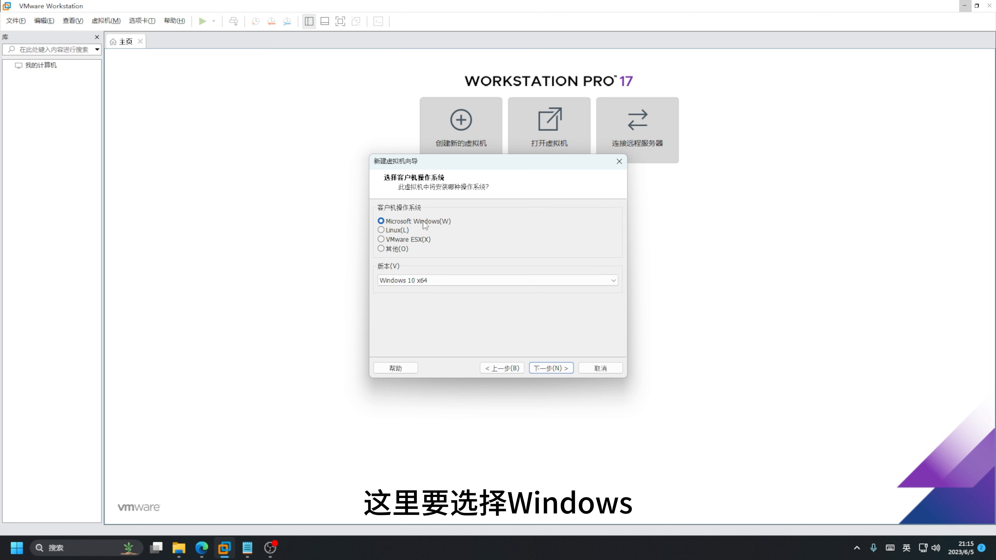
click(405, 282)
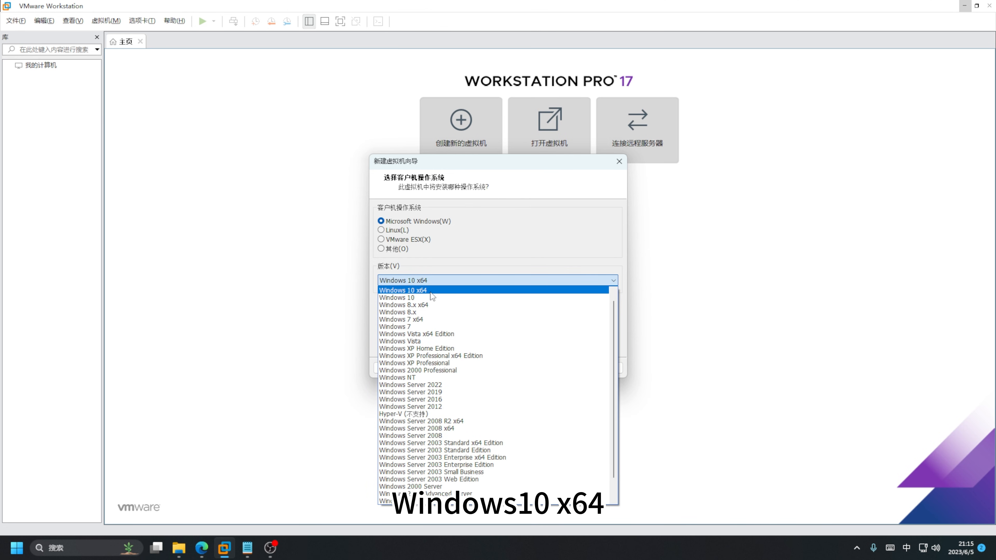
scroll(414, 294, up, 1)
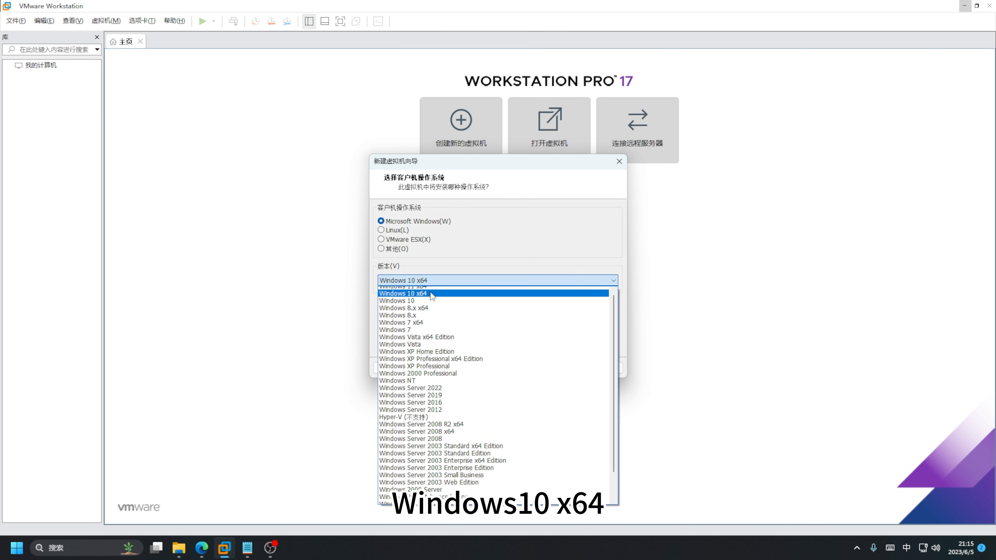
click(417, 297)
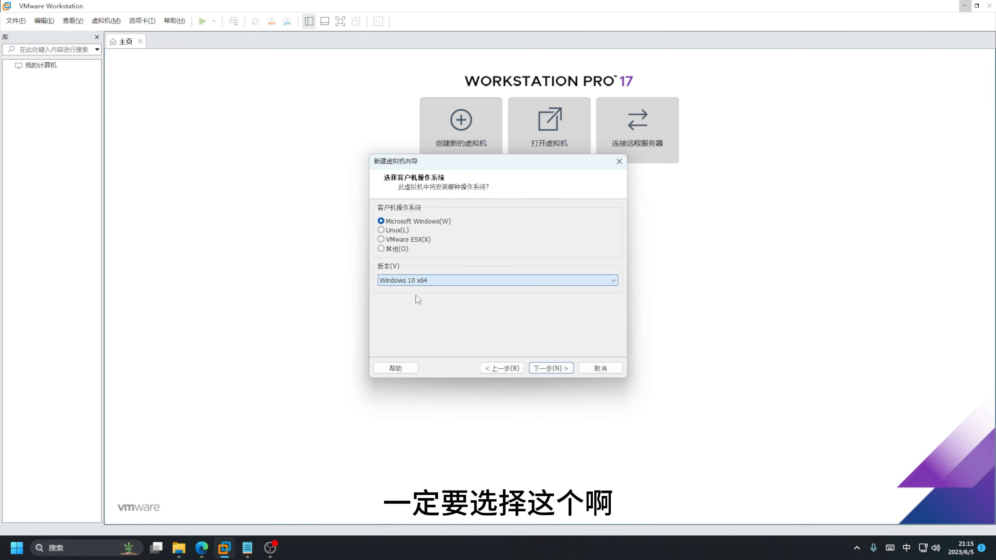
click(550, 367)
- Name the virtual machine Windows 11 and create it with a 60 GB disk split into multiple files
drag(412, 222, 445, 223)
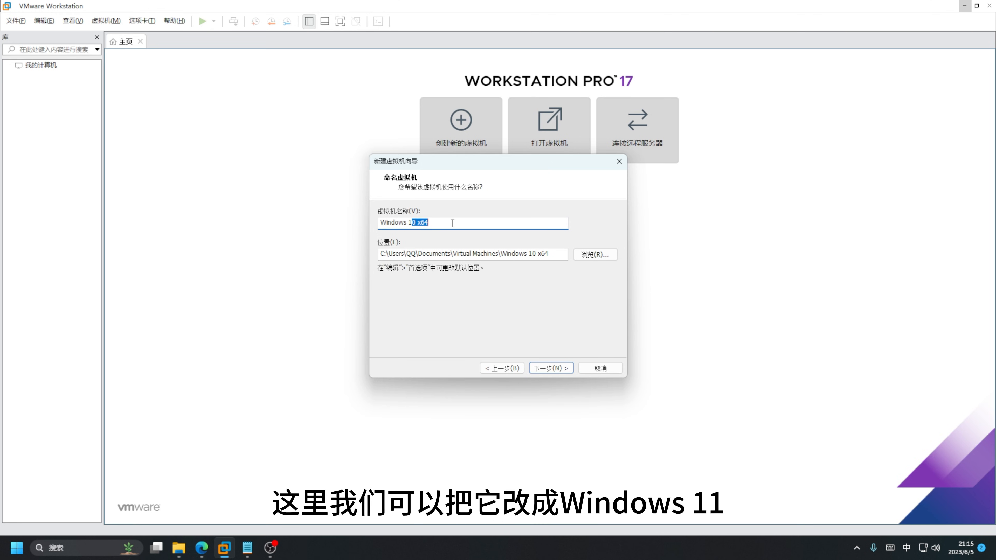
text(1)
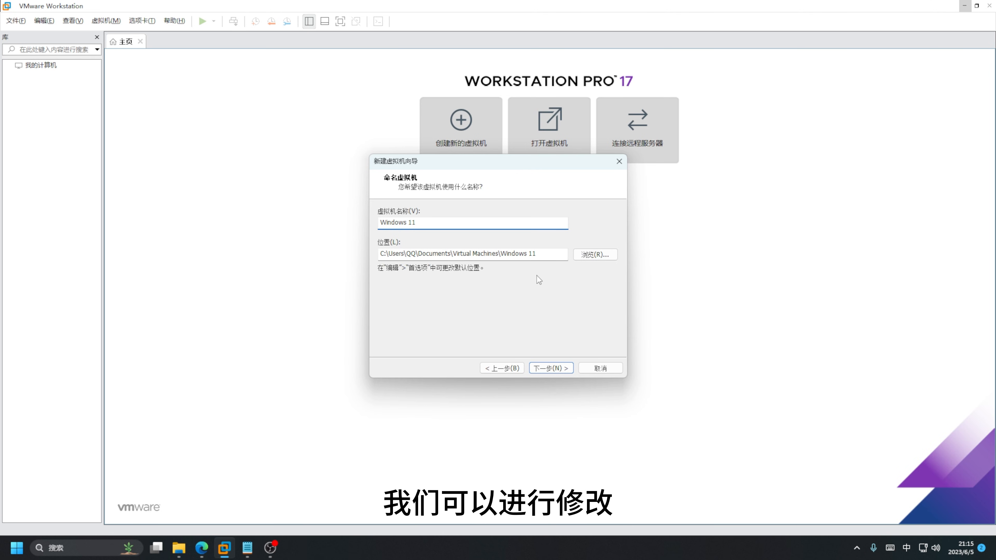
click(552, 367)
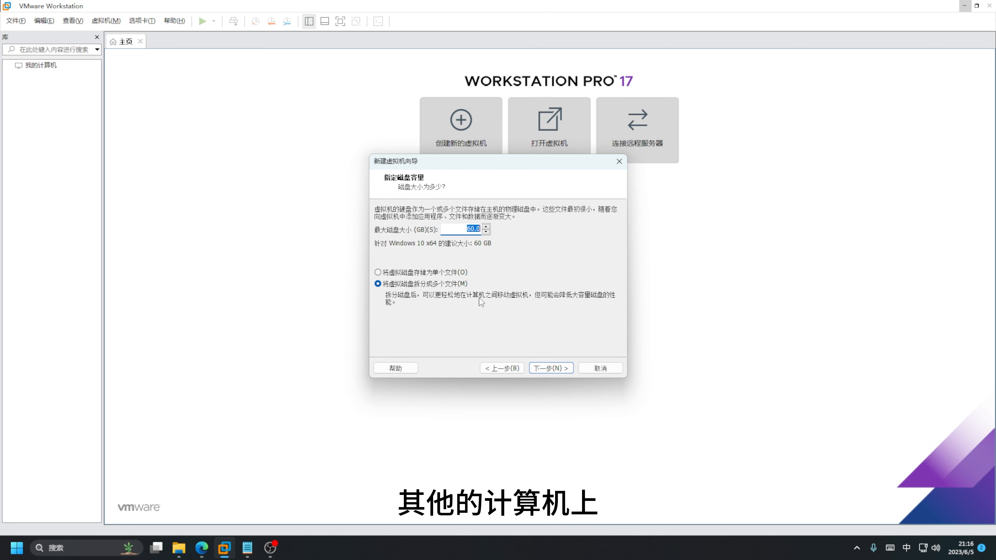
click(553, 372)
click(550, 369)
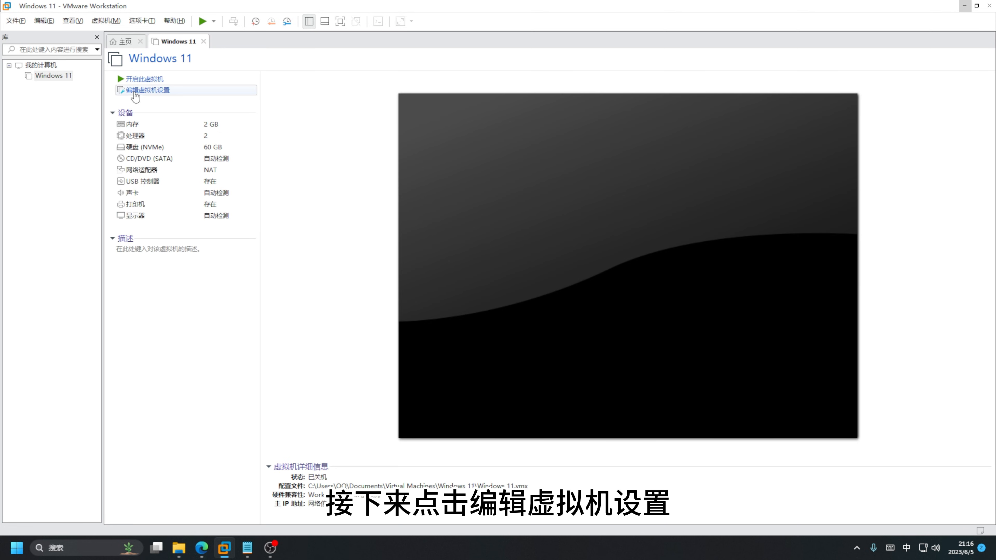
- Set the Windows 11 virtual machine's memory to 1024 MB and check its processor settings
click(134, 93)
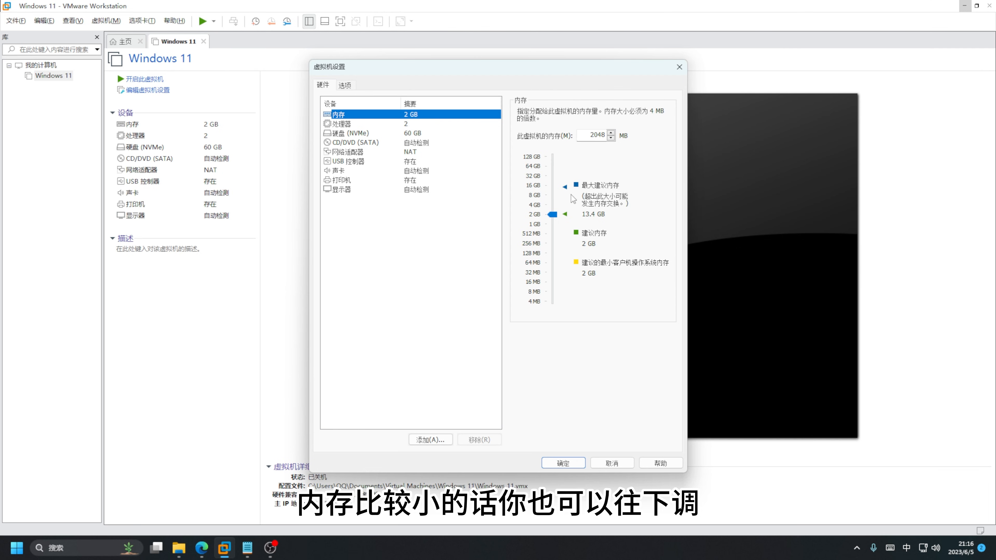
drag(552, 215, 552, 224)
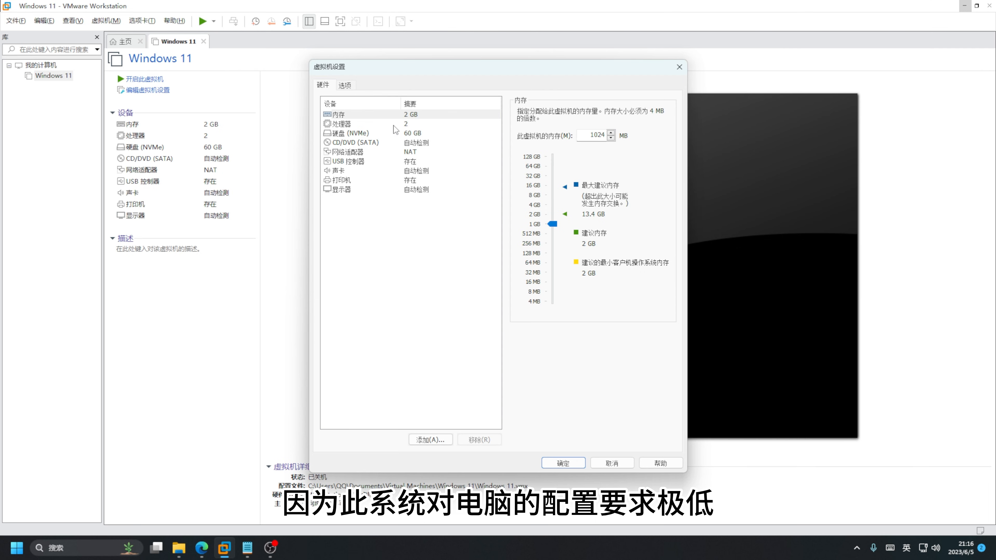
click(405, 125)
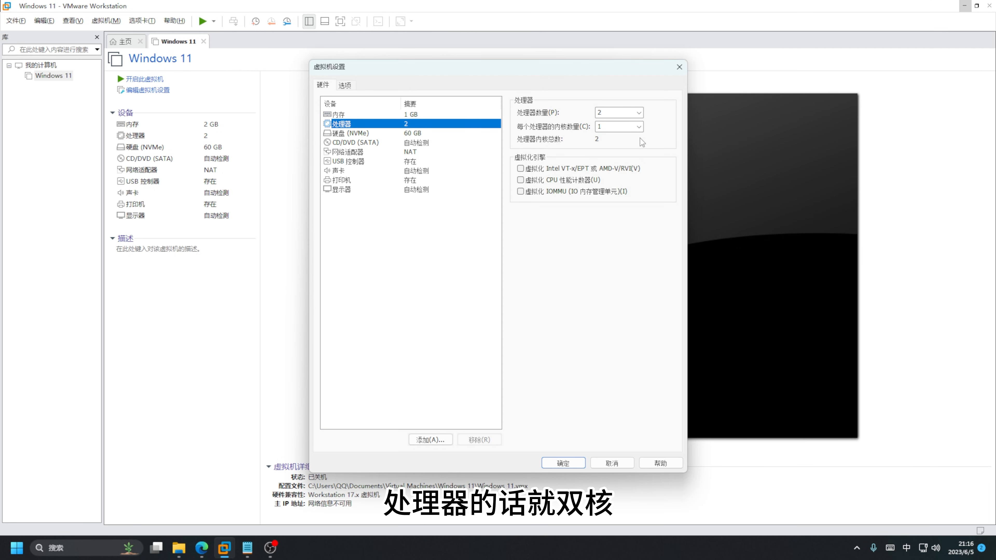
- Add a SATA hard disk to the virtual machine using the entire physical disk PhysicalDrive0, stored as Windows 11-0.vmdk
click(409, 133)
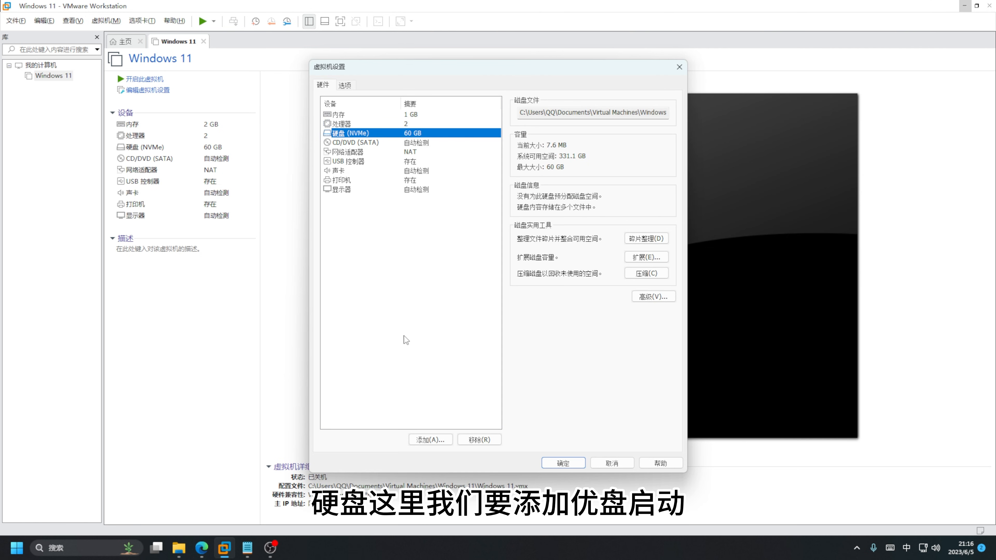
click(430, 440)
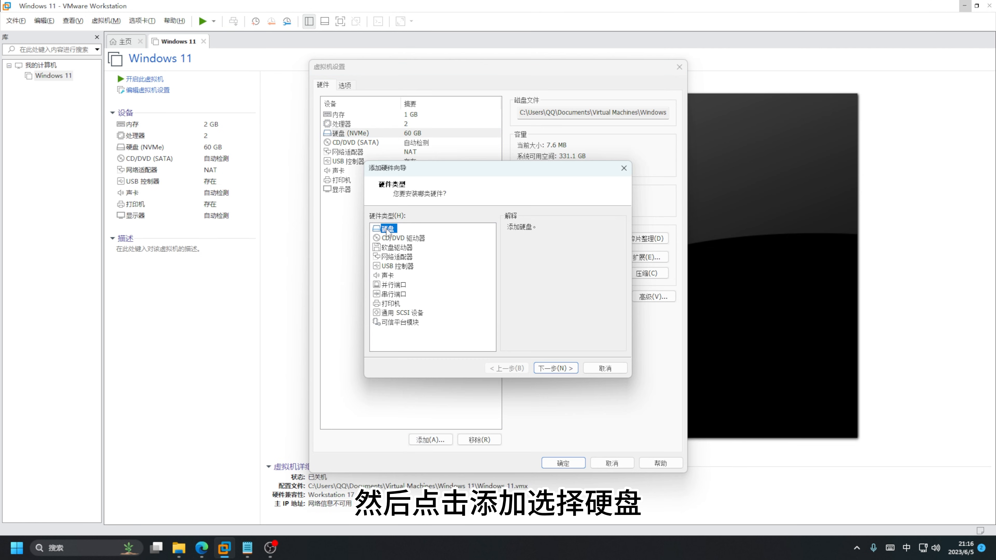
click(556, 368)
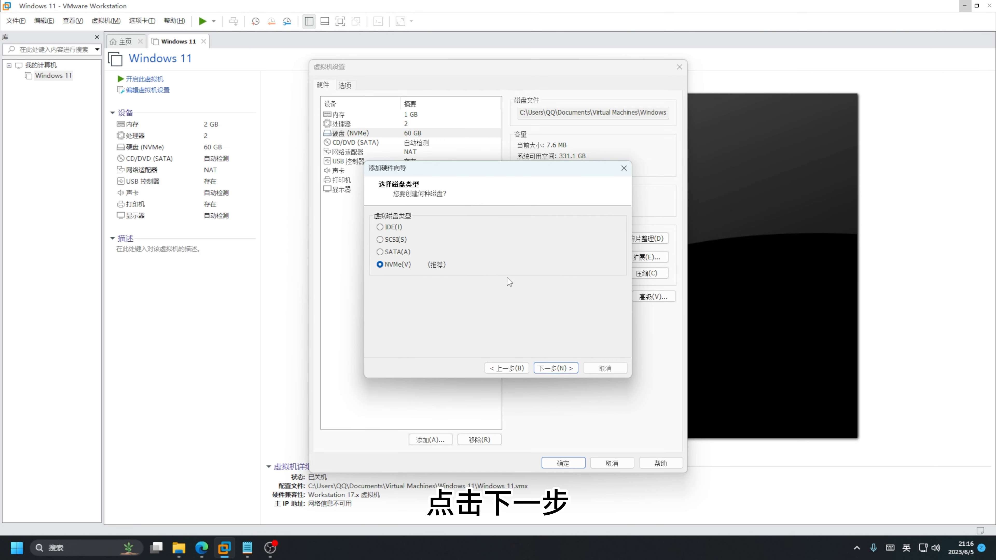
click(387, 254)
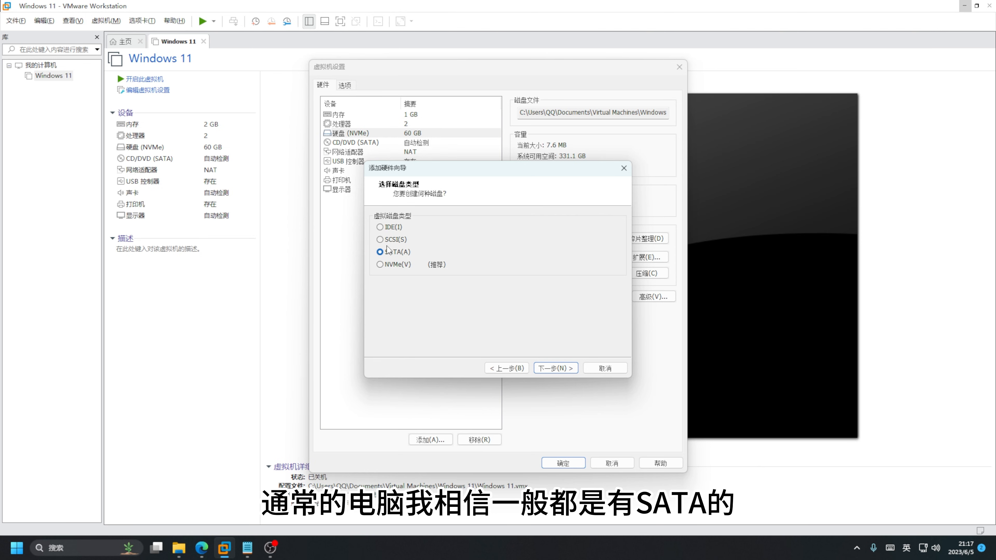
click(553, 368)
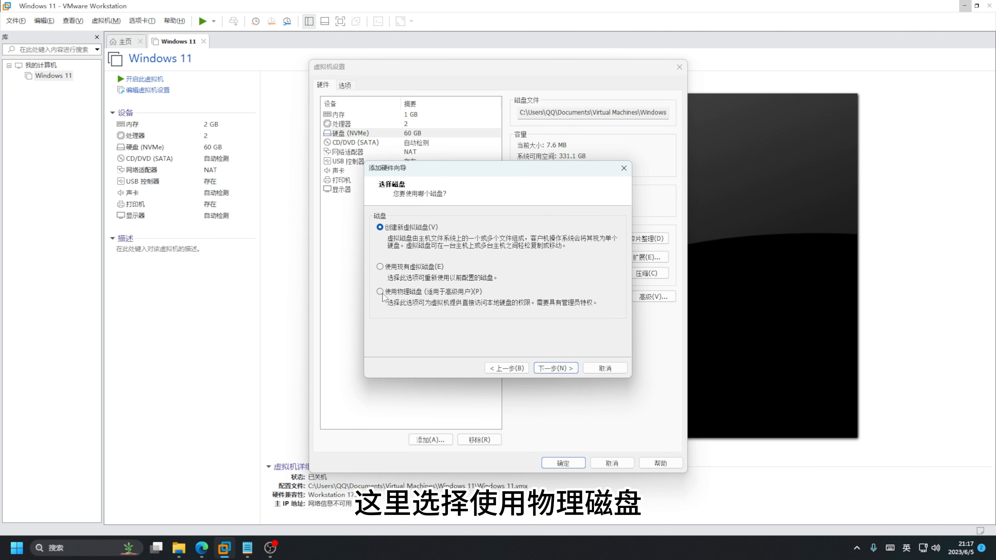
click(380, 292)
click(549, 370)
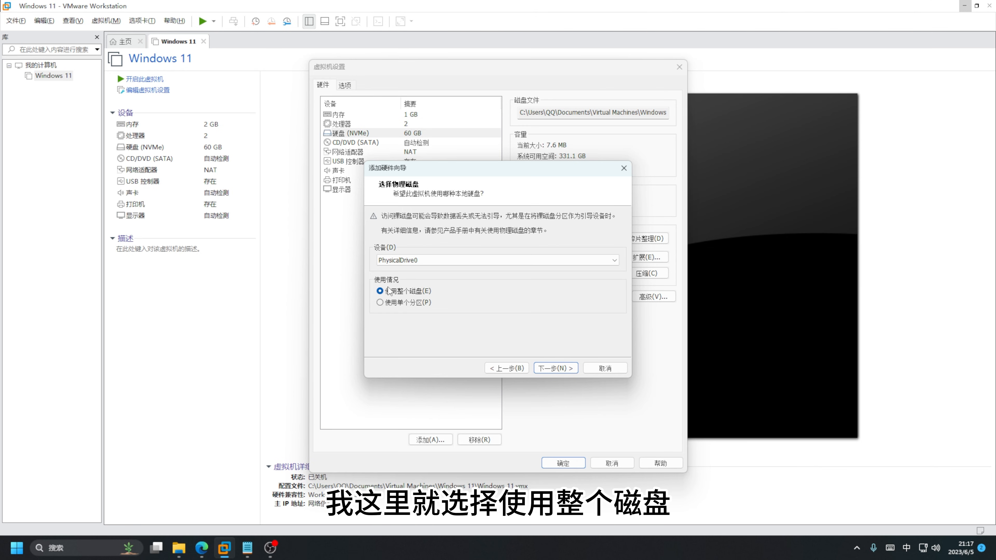
click(555, 369)
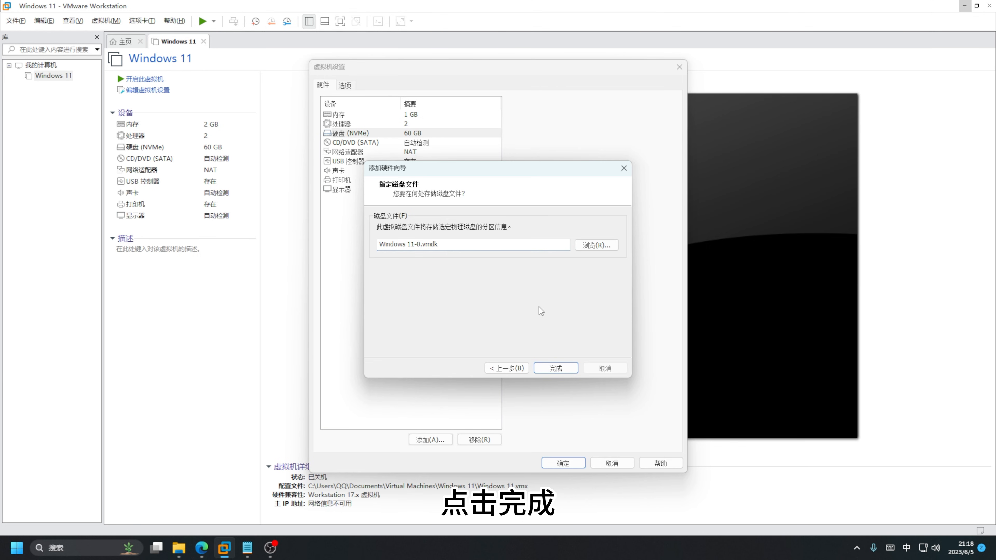
click(556, 369)
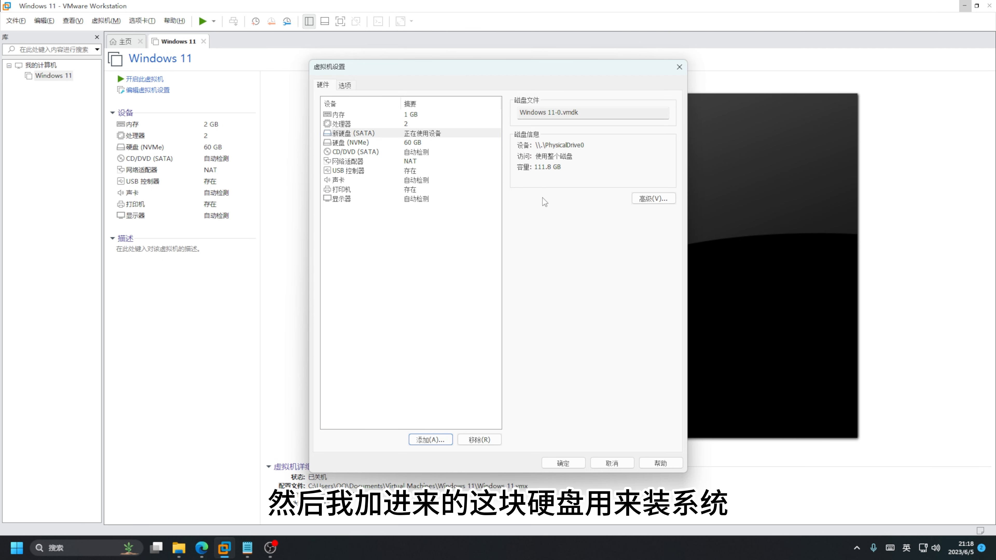
- Add a second SATA hard disk using the entire physical disk PhysicalDrive4, stored as Windows 11-1.vmdk
click(433, 440)
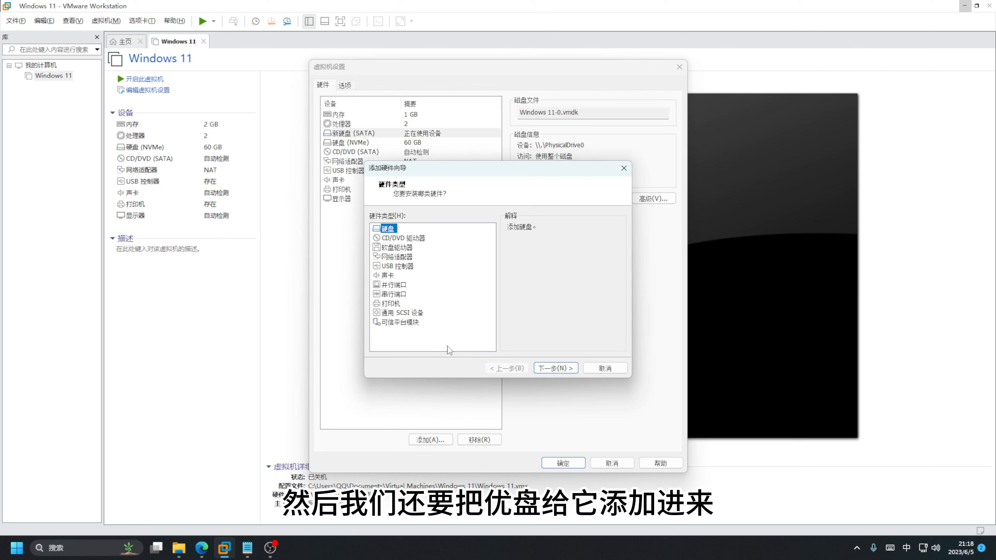
click(555, 368)
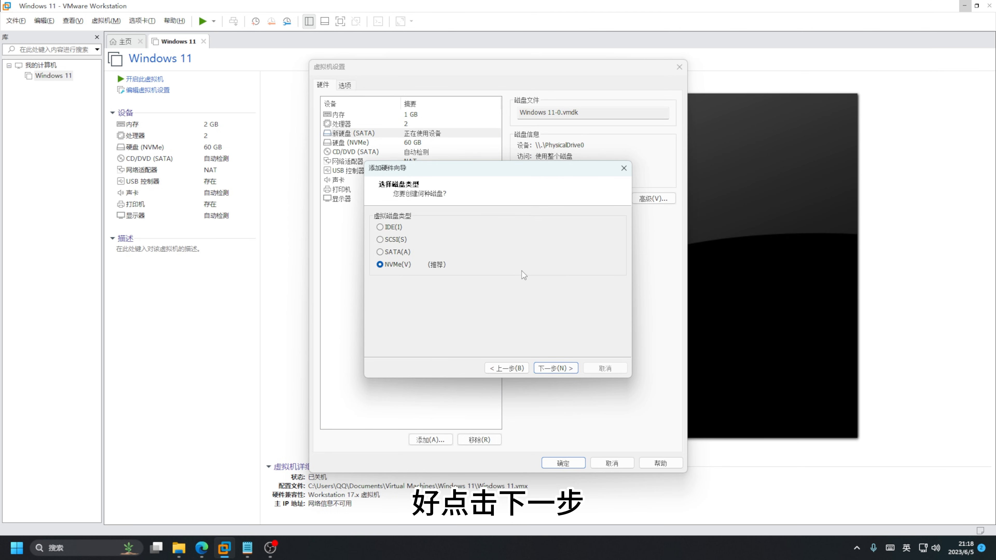
click(393, 253)
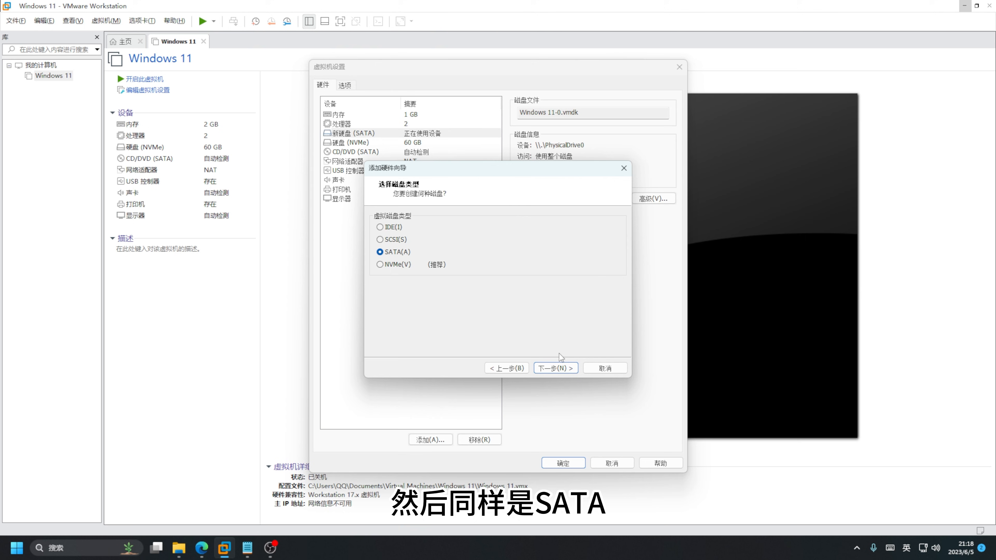
click(557, 370)
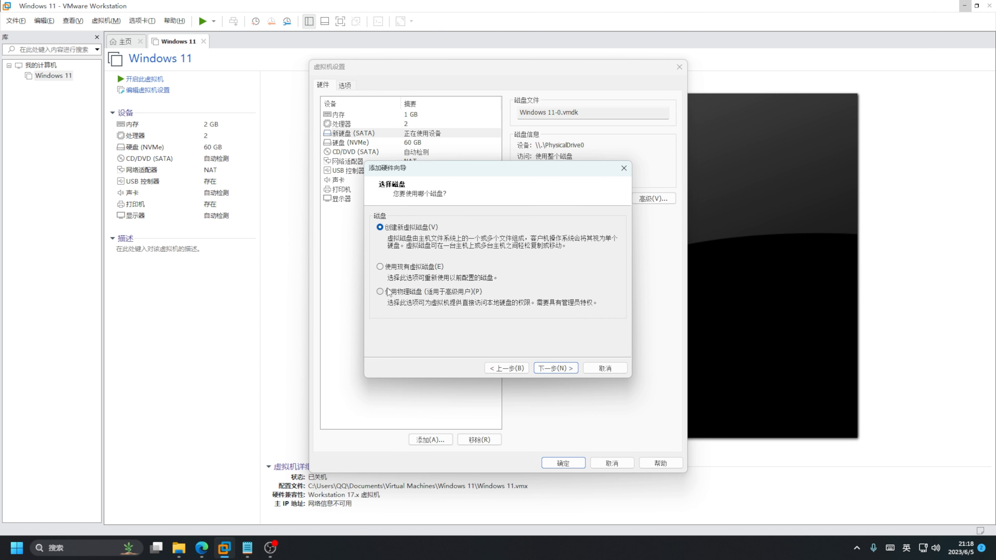
click(404, 294)
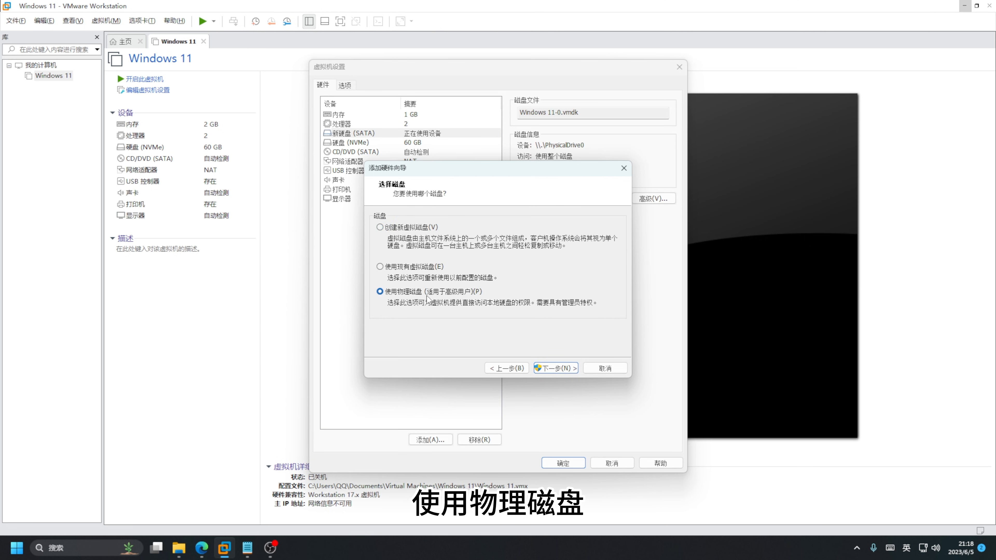
click(556, 368)
click(456, 261)
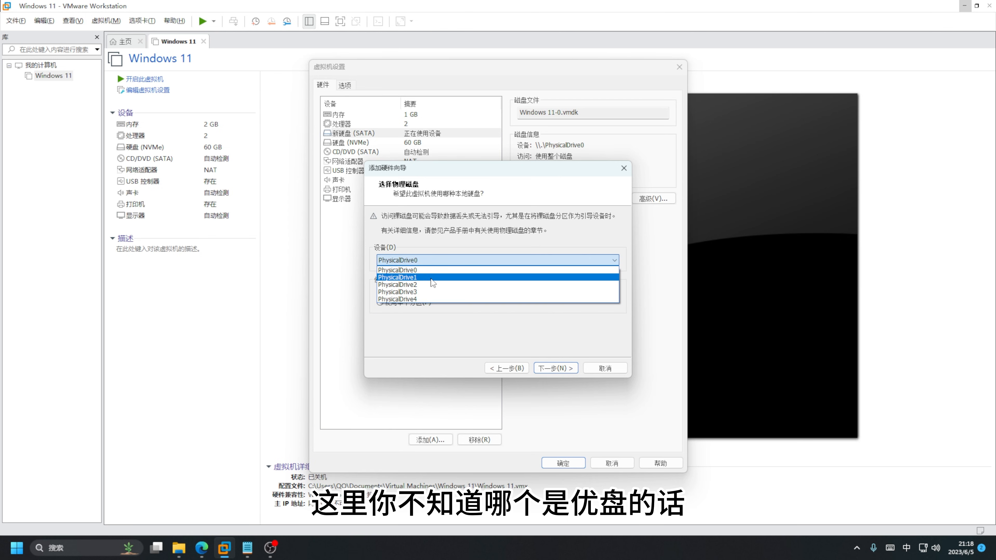
click(422, 300)
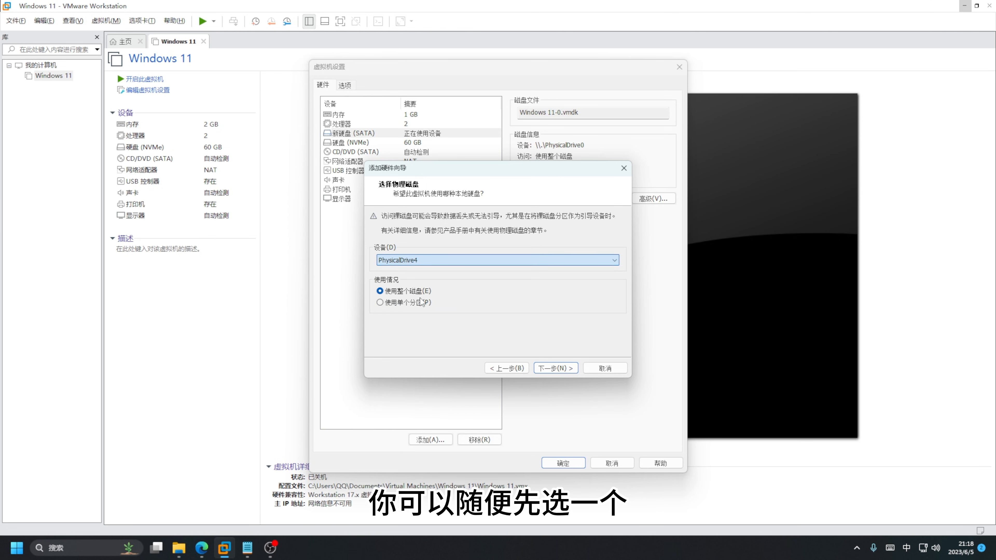
key(Return)
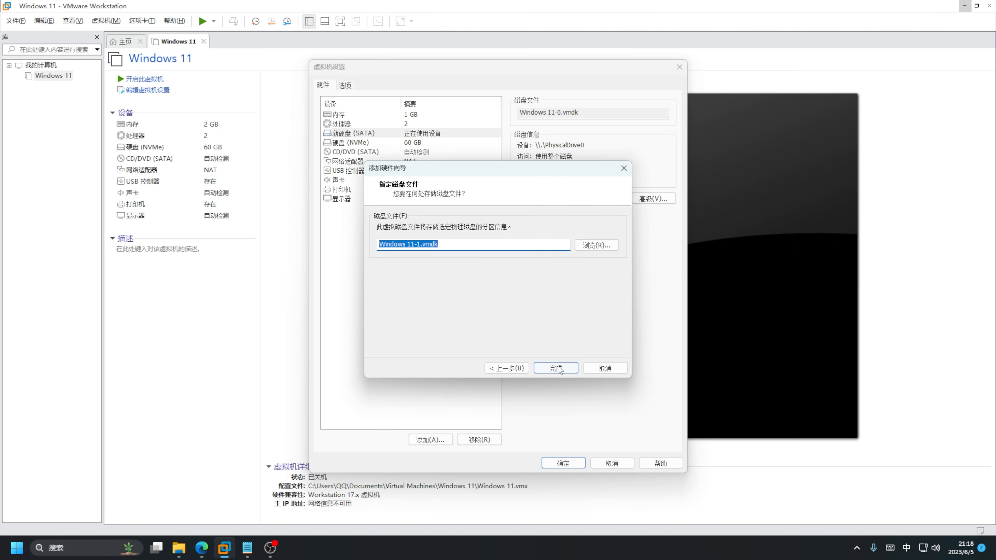
click(559, 370)
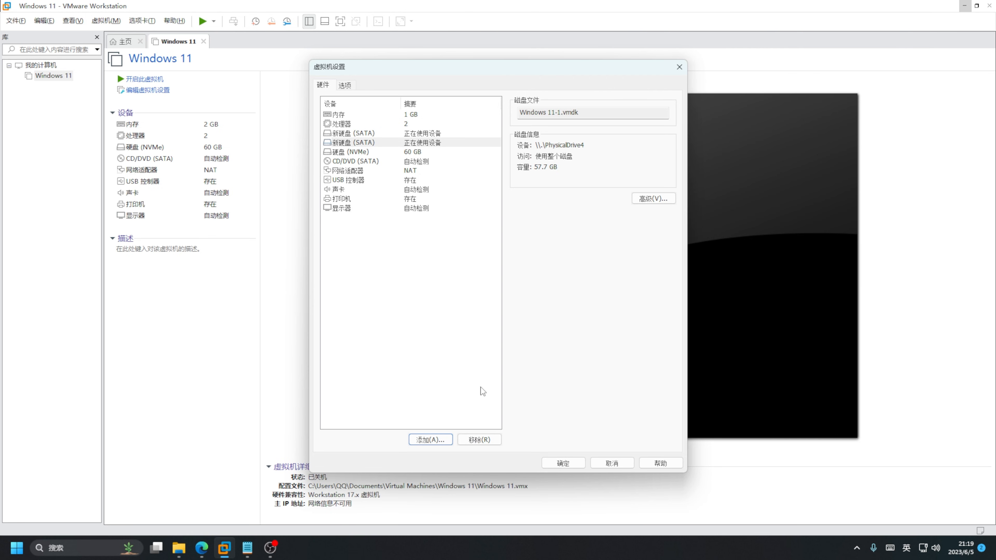
- Set the network adapter to bridged mode (桥接模式) and enable 复制物理网络连接状态
click(356, 174)
click(522, 154)
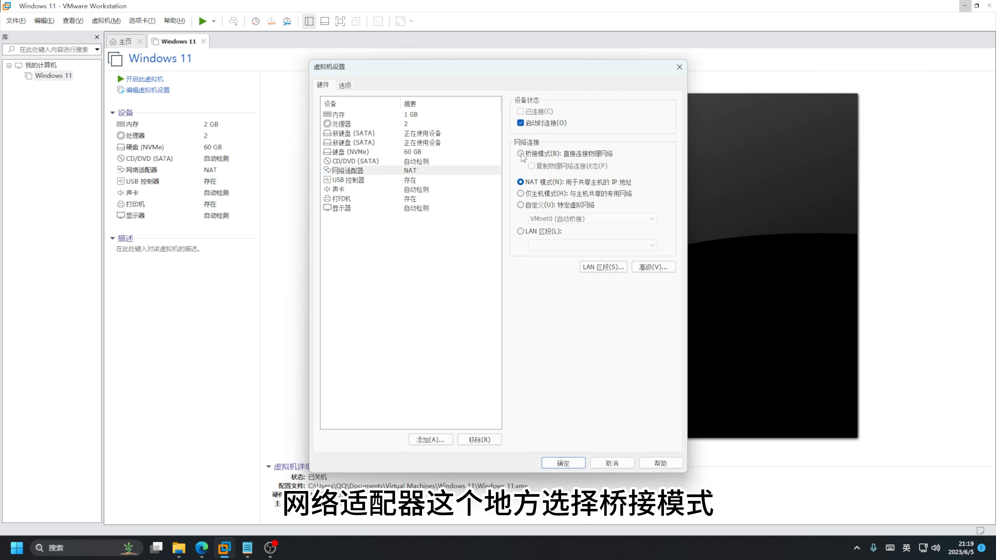
click(533, 167)
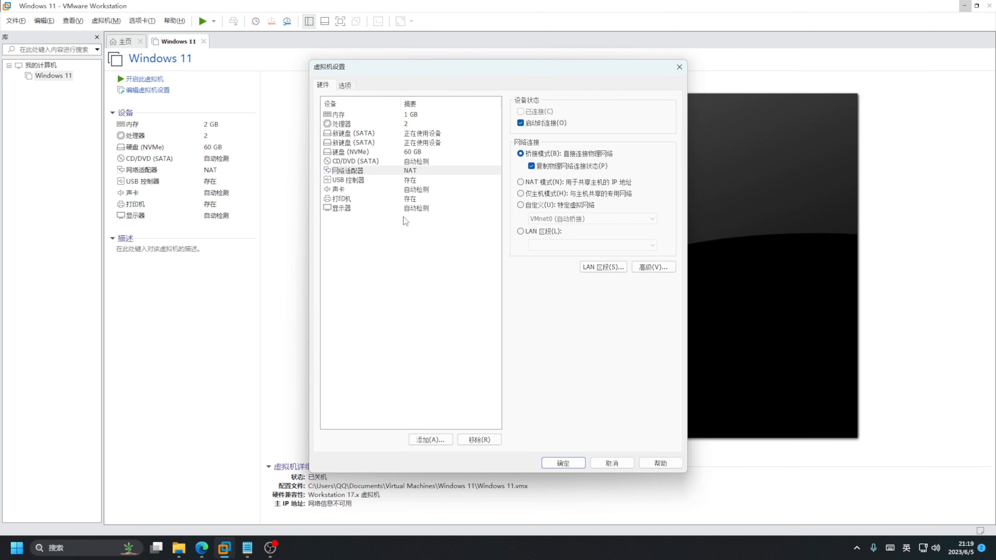
- Specify the display's monitor settings with a maximum resolution of 1280 x 1024, save the settings and start the virtual machine
click(414, 209)
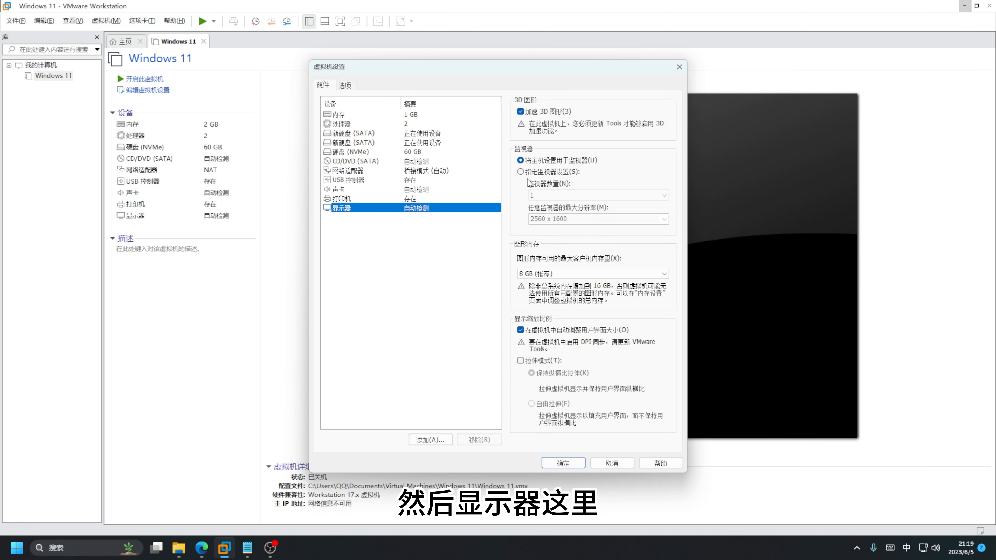
click(520, 172)
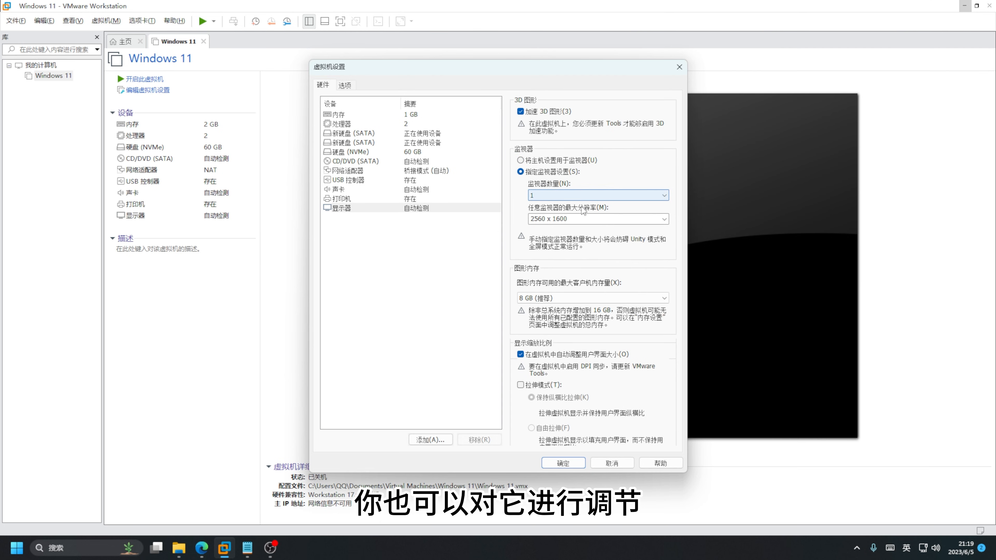
click(664, 219)
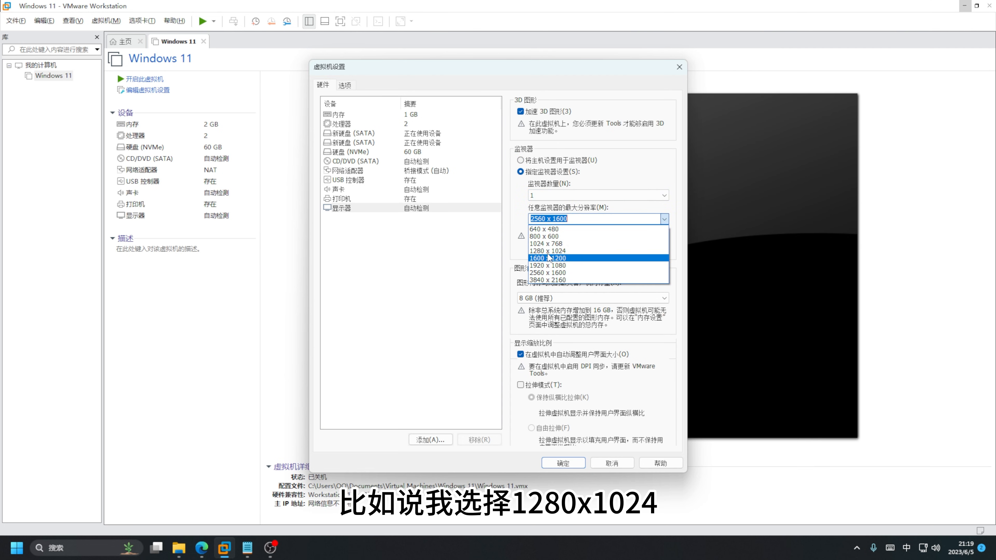
click(549, 251)
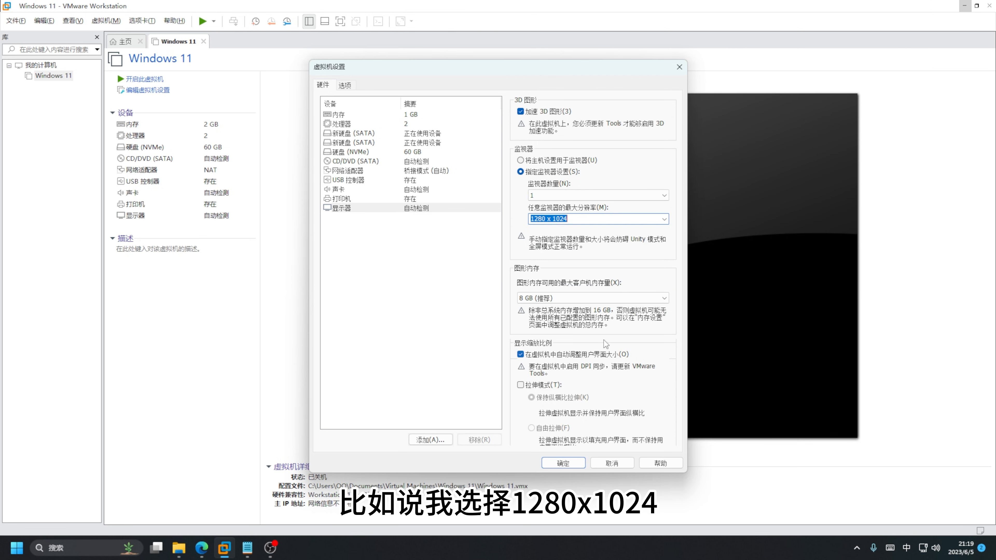
click(563, 464)
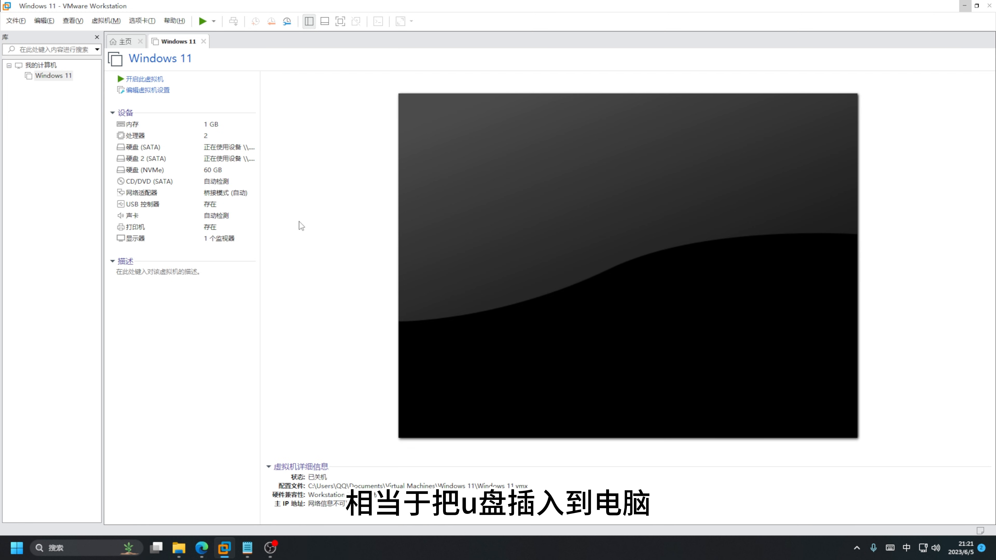
click(145, 80)
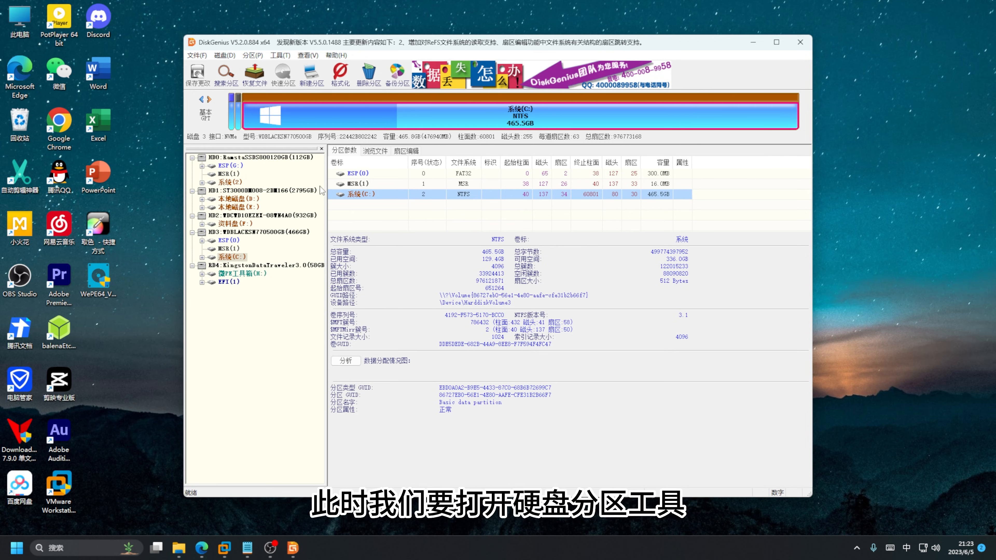
- In DiskGenius on the host, delete all partitions of the 112 GB SATA disk HD0 and save the partition table changes
click(273, 158)
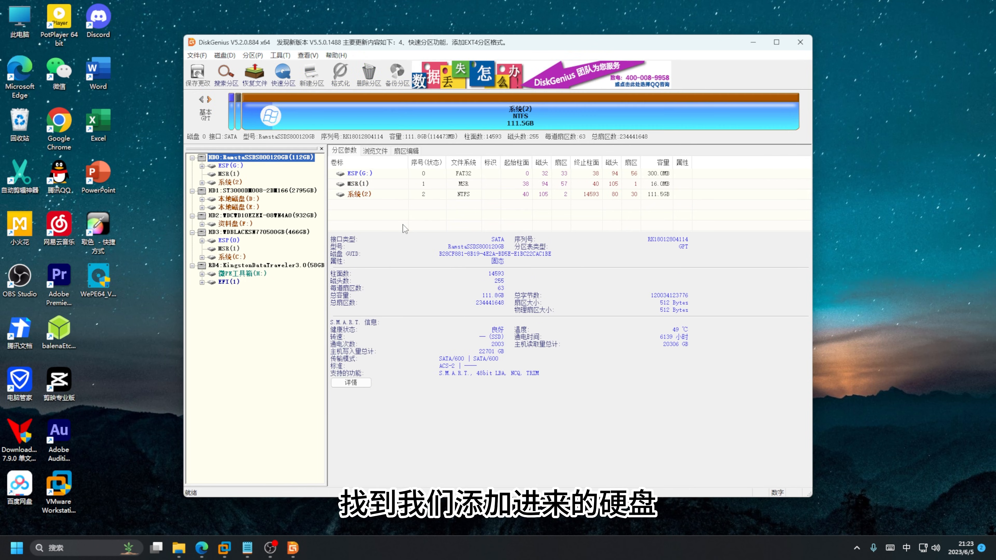
right_click(292, 161)
click(333, 260)
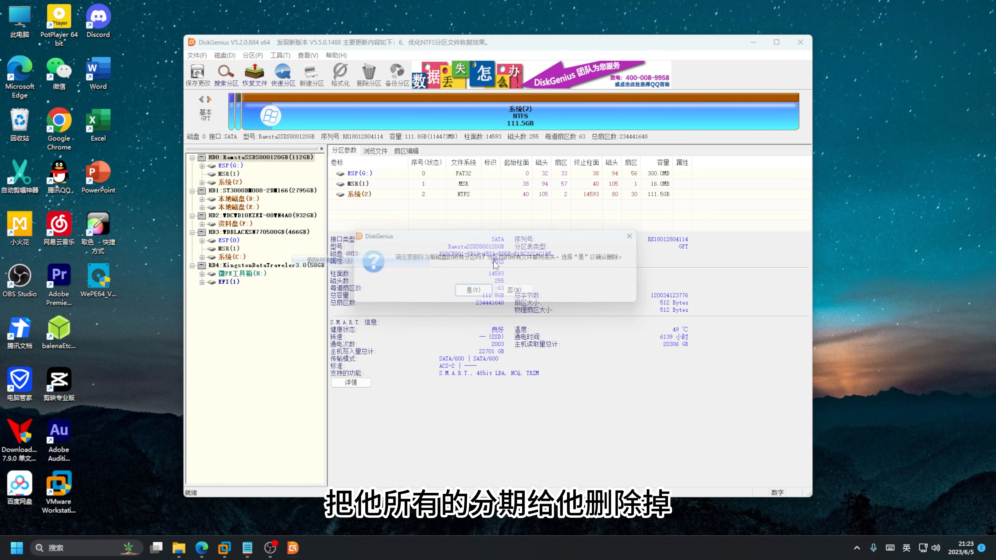
click(474, 294)
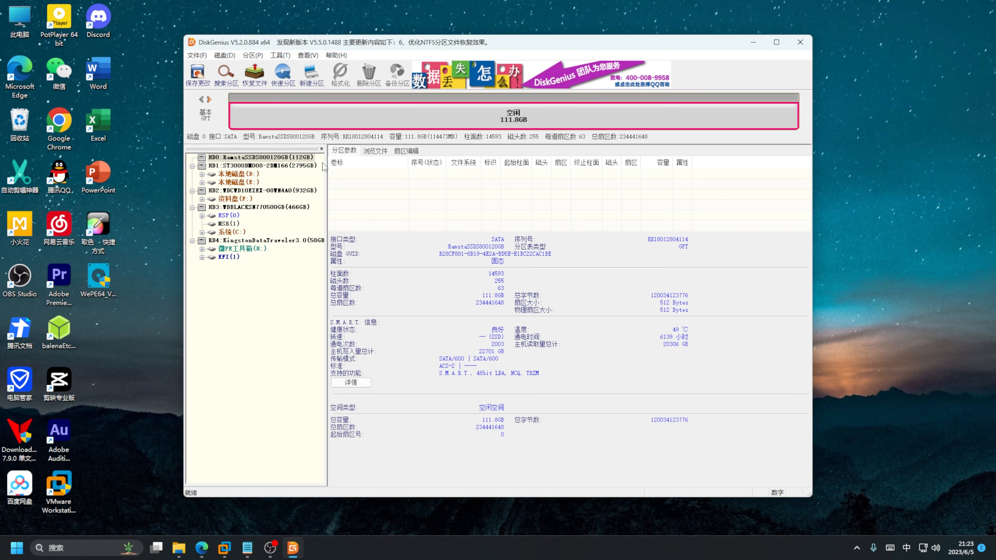
click(198, 74)
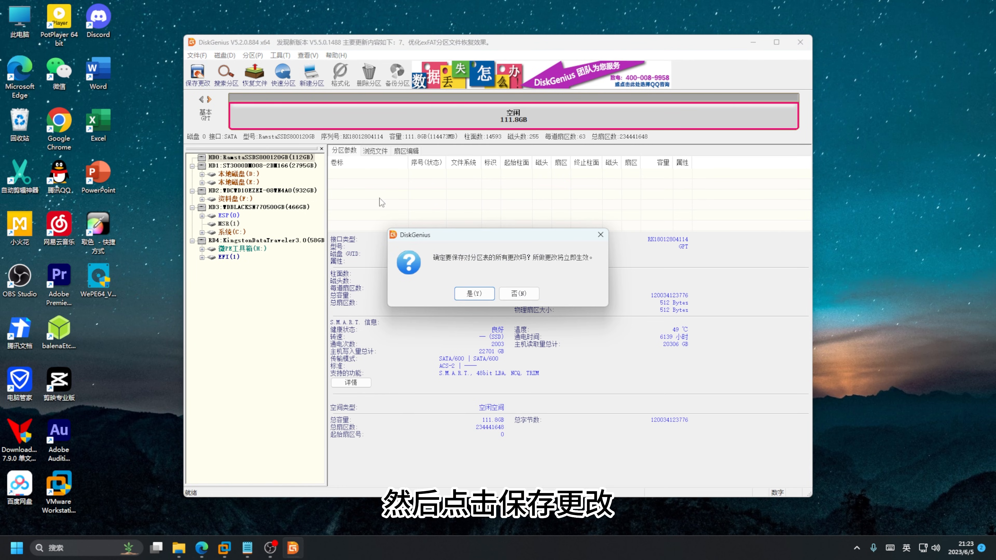
click(475, 294)
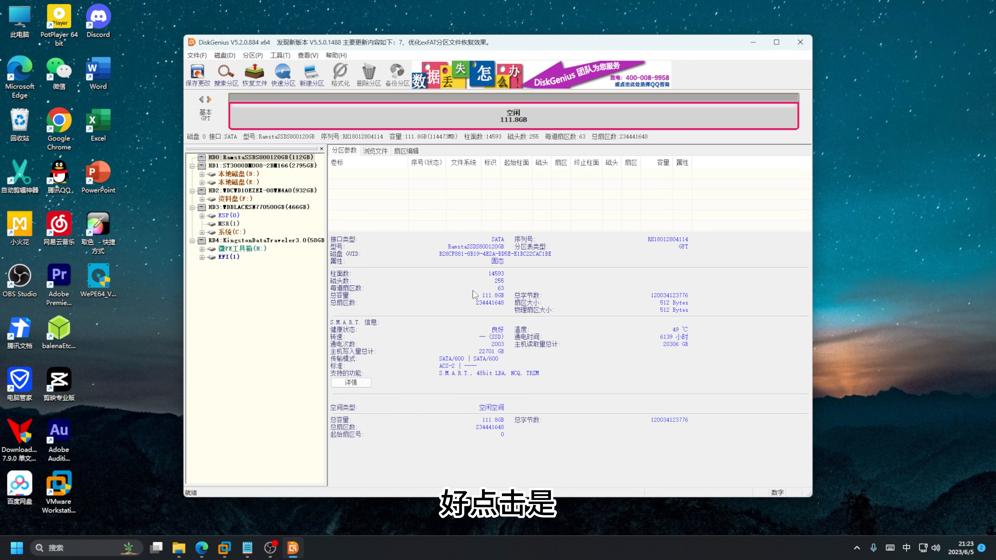
- Quick-partition disk HD0 as GUID with 1 custom partition, keeping the new ESP and MSR partitions, and close DiskGenius
right_click(273, 160)
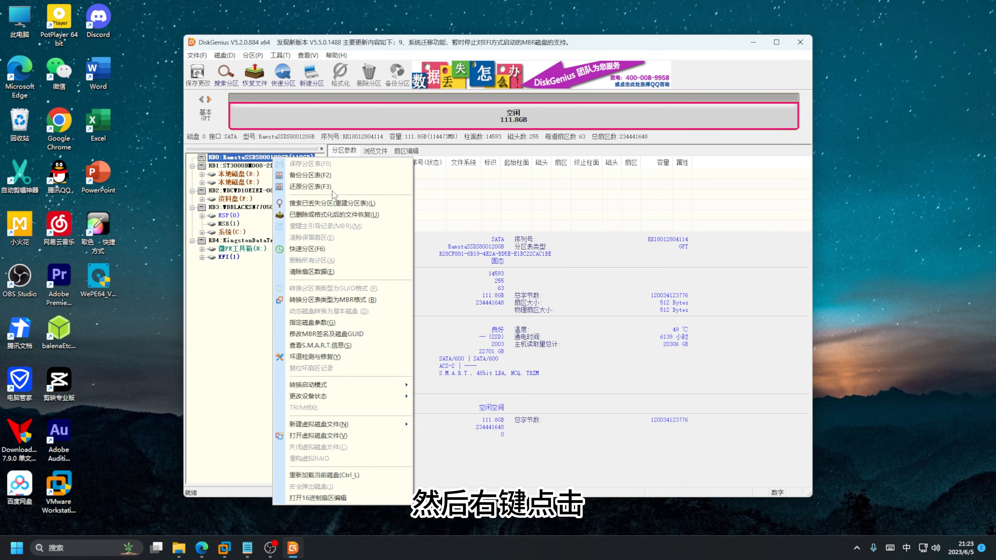
click(313, 250)
click(337, 267)
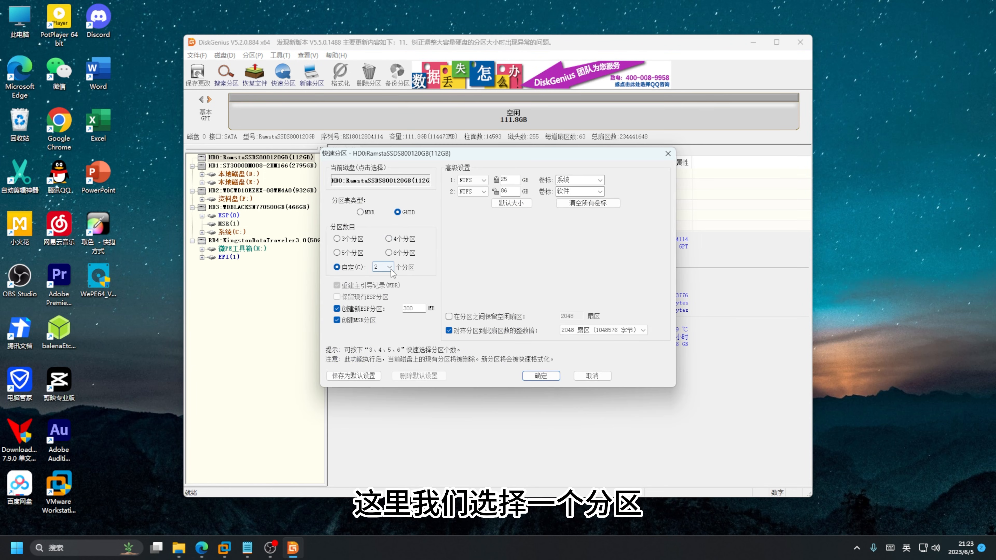
click(389, 267)
click(380, 276)
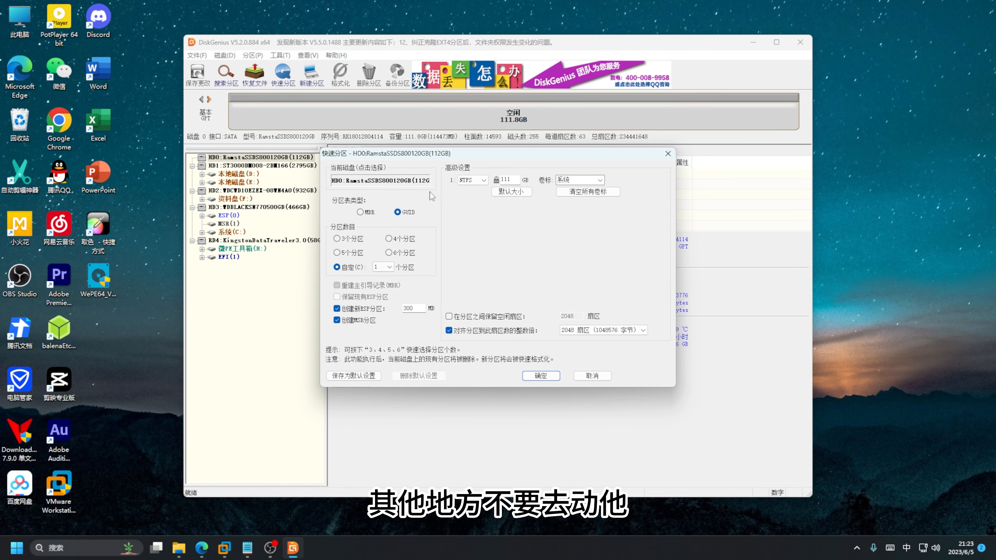
click(541, 375)
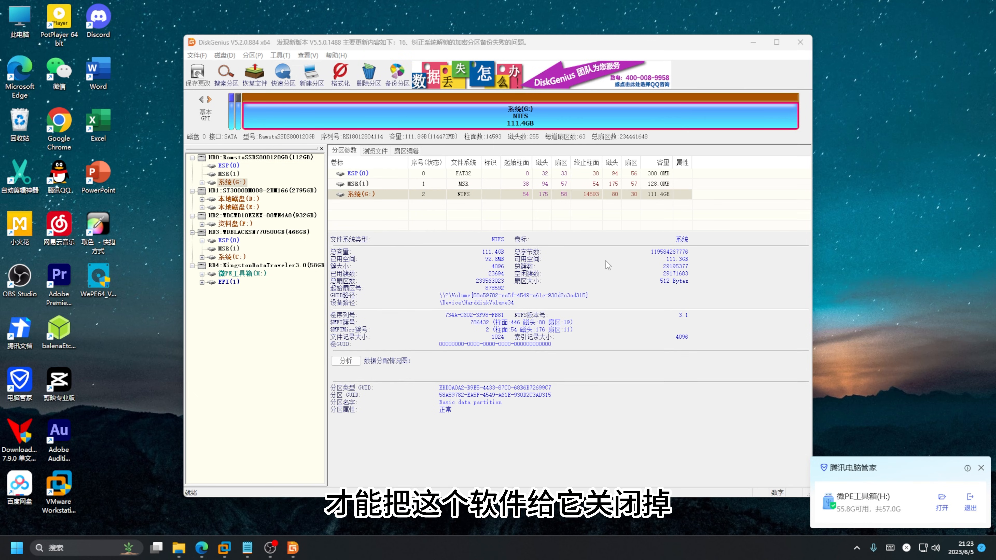
click(800, 42)
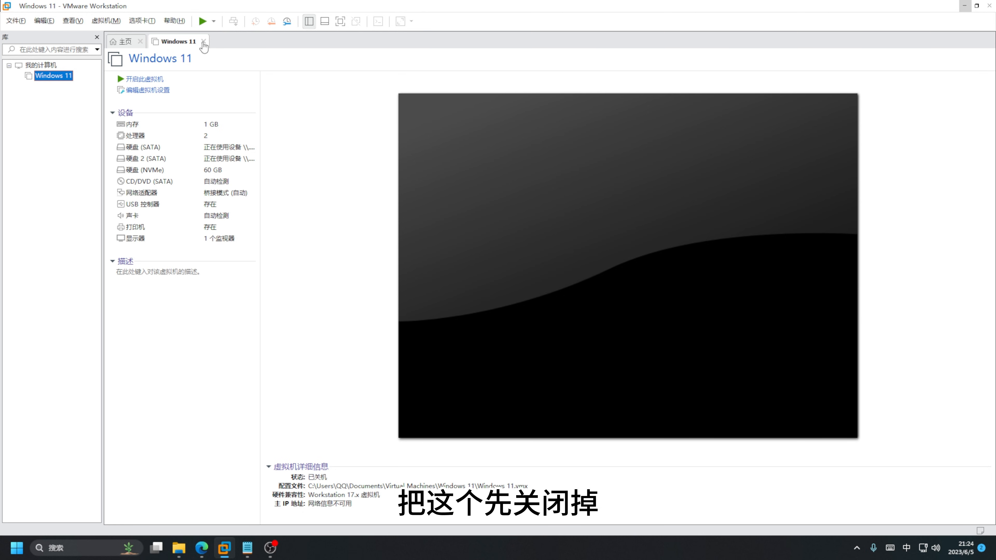
- In VMware Workstation, close and reopen the Windows 11 virtual machine, power it on and agree to connect device sata0:1 at each start
click(204, 41)
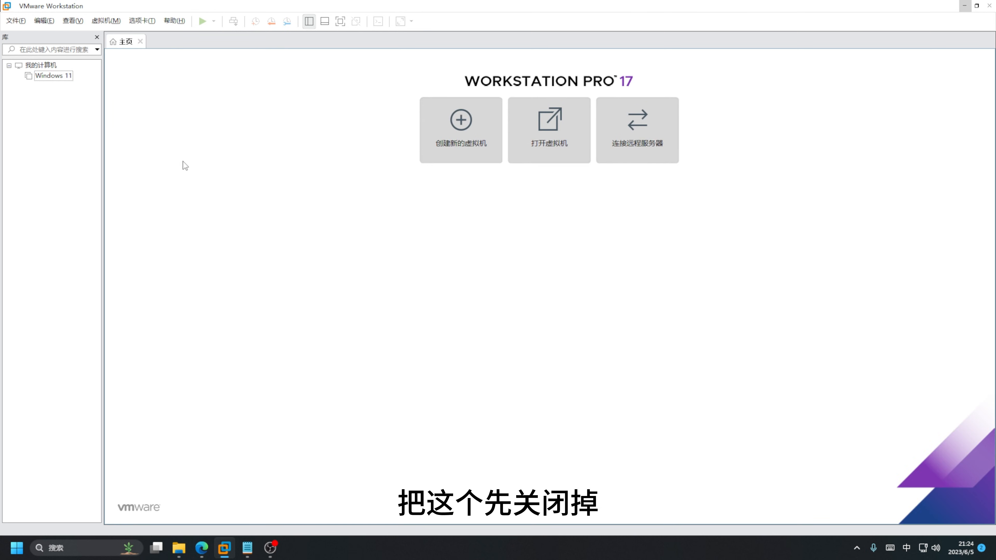
click(47, 78)
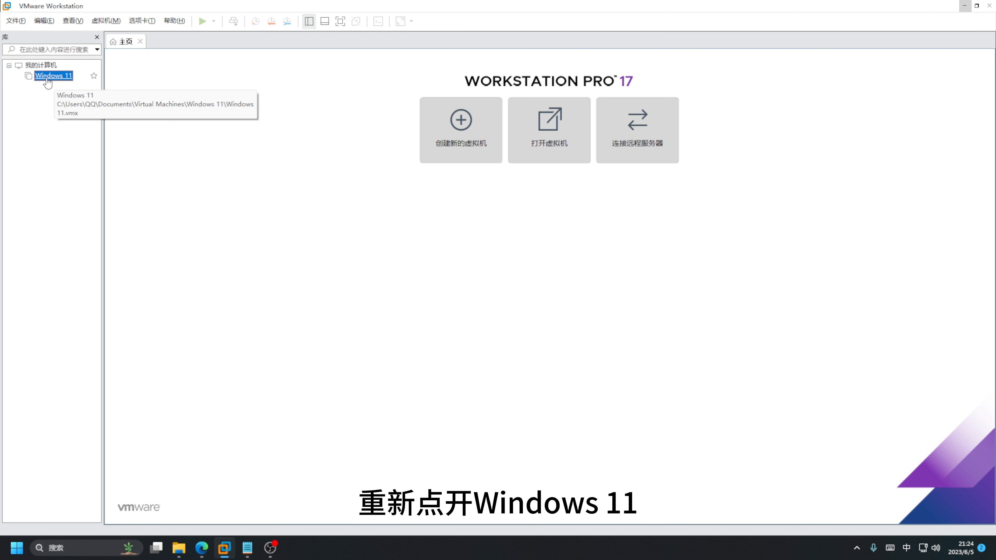
double_click(47, 76)
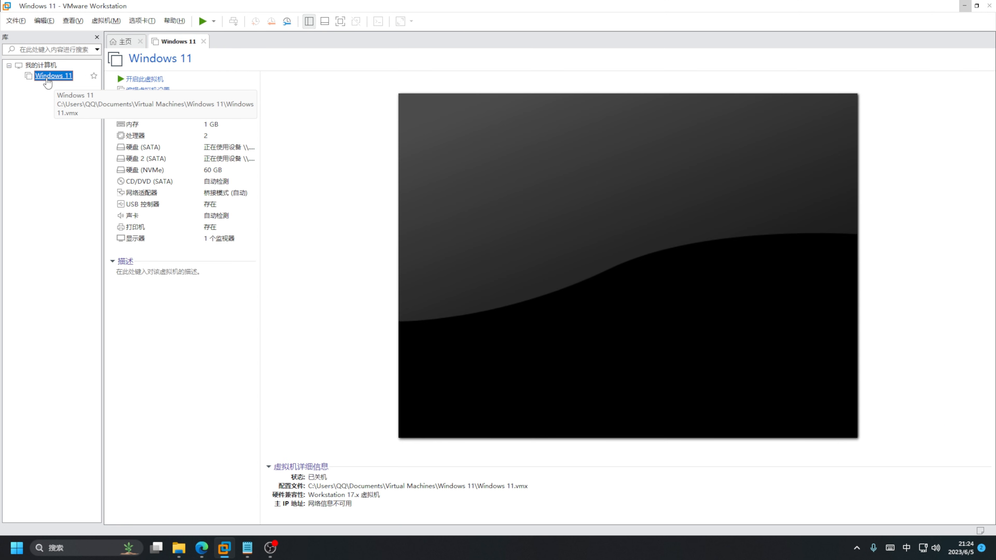
click(146, 80)
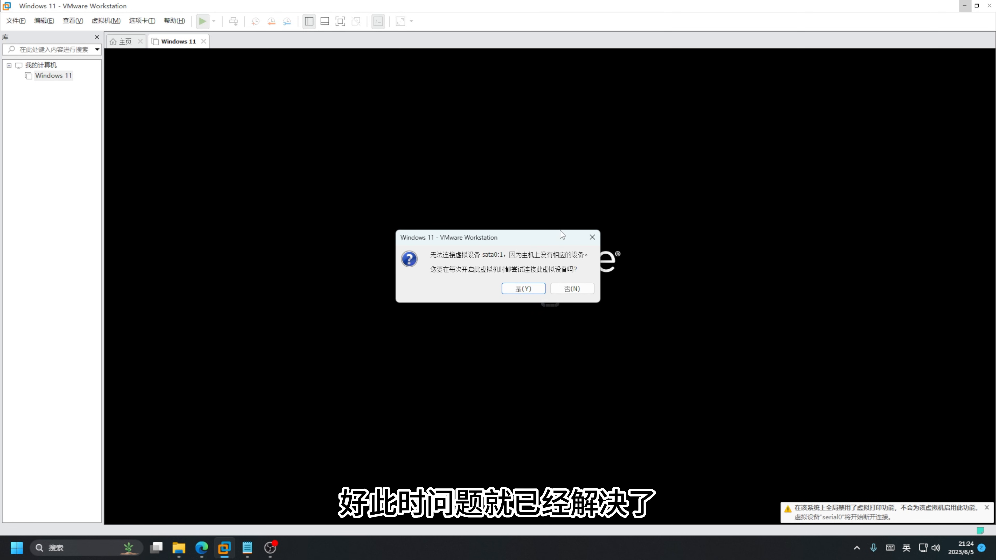
click(525, 289)
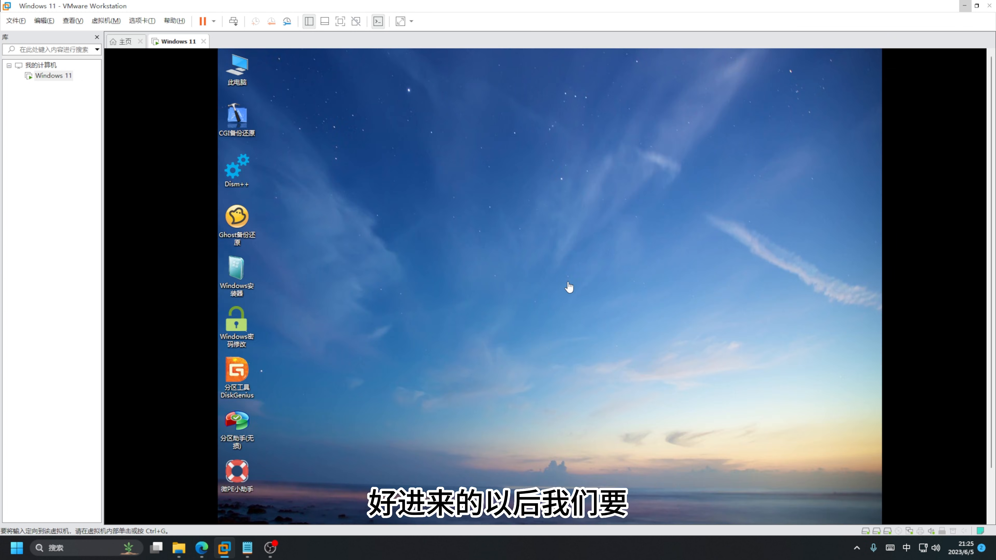
- In DiskGenius inside the virtual machine, delete all partitions of disk HD0 and save the partition table changes
click(238, 377)
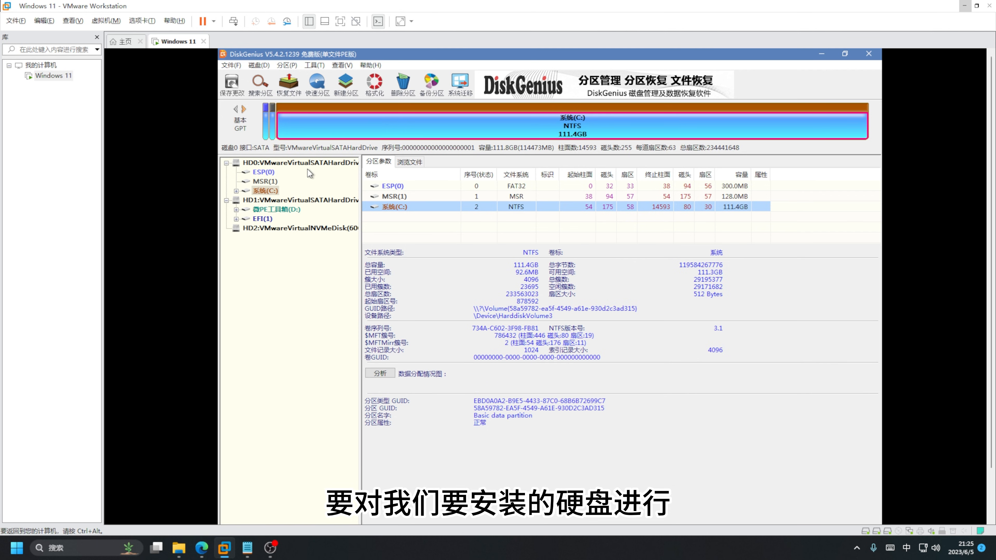
right_click(309, 164)
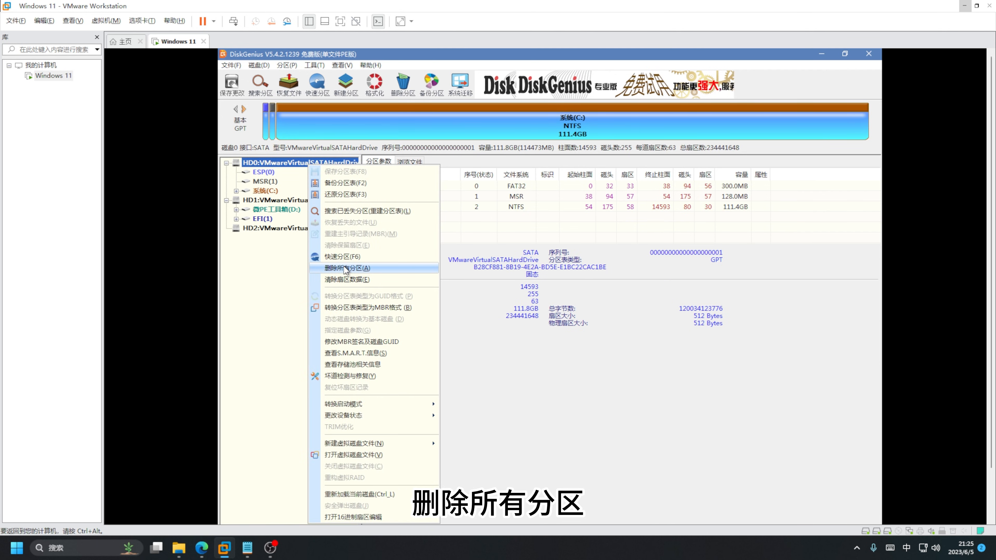
click(344, 269)
click(524, 331)
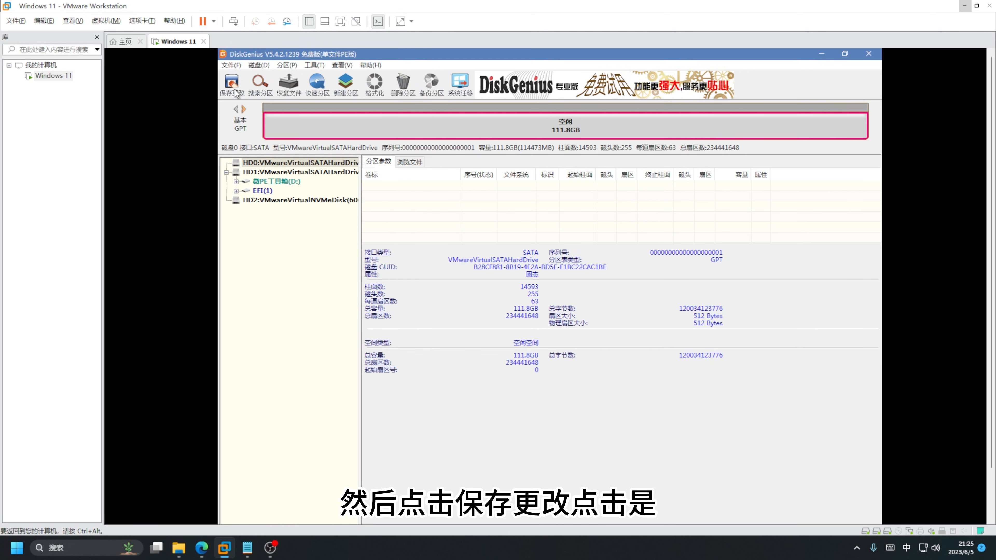
click(232, 88)
click(526, 330)
- Quick-partition disk HD0 inside the virtual machine as GUID with 1 custom partition plus ESP and MSR, and close DiskGenius
right_click(333, 165)
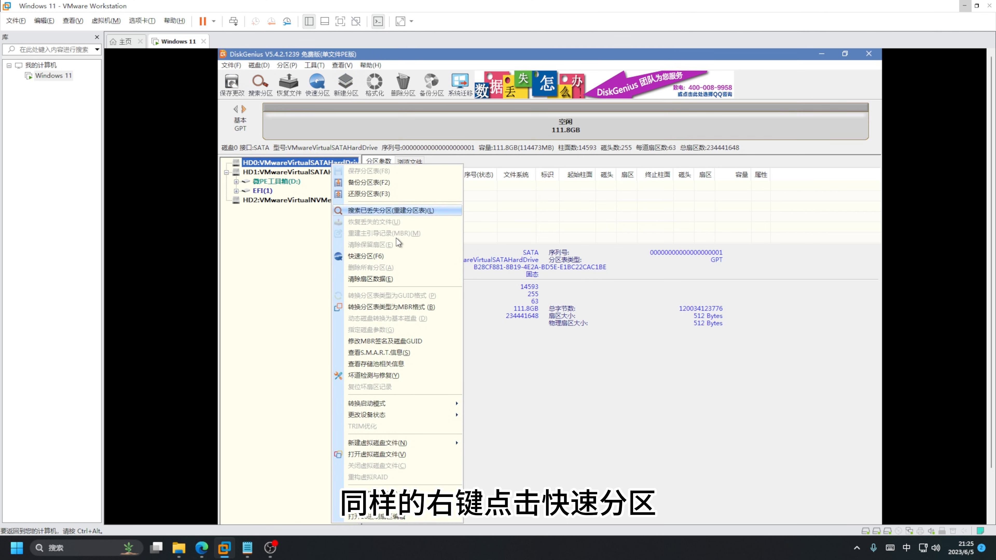
click(365, 255)
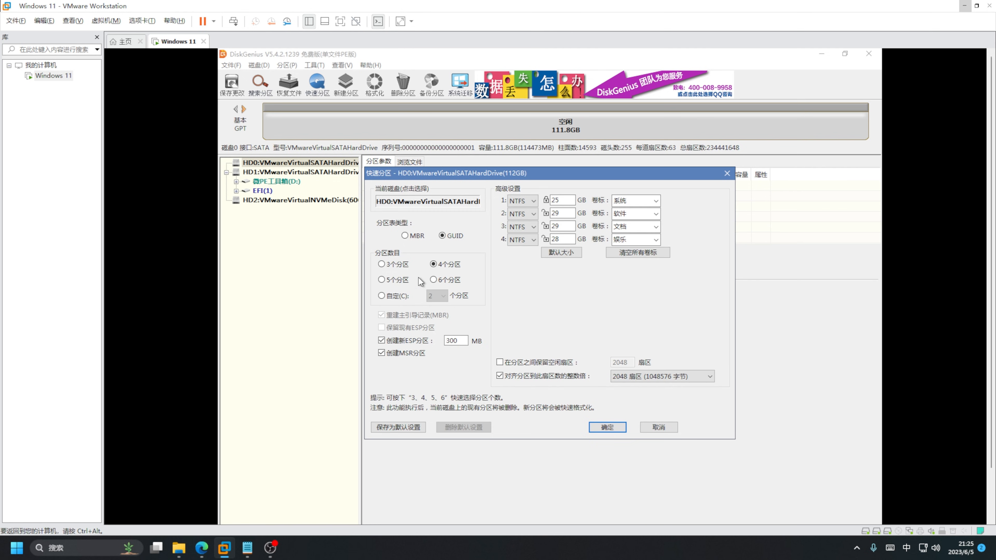
click(381, 295)
click(442, 296)
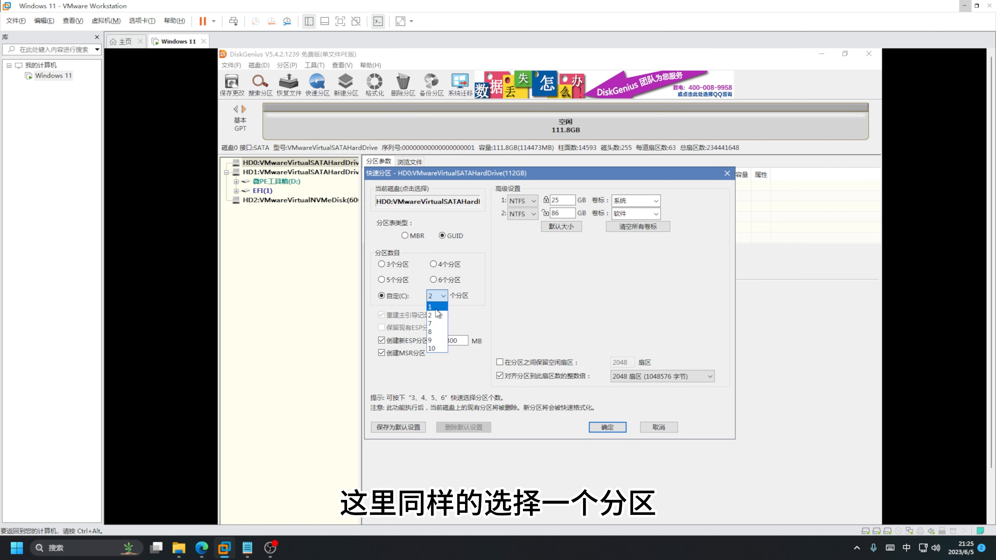
click(437, 307)
click(607, 427)
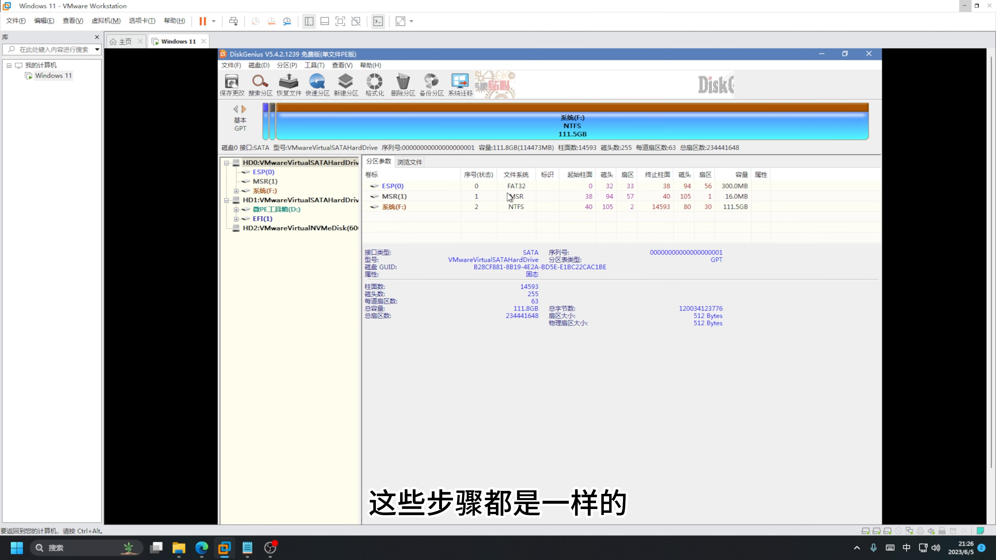
click(868, 54)
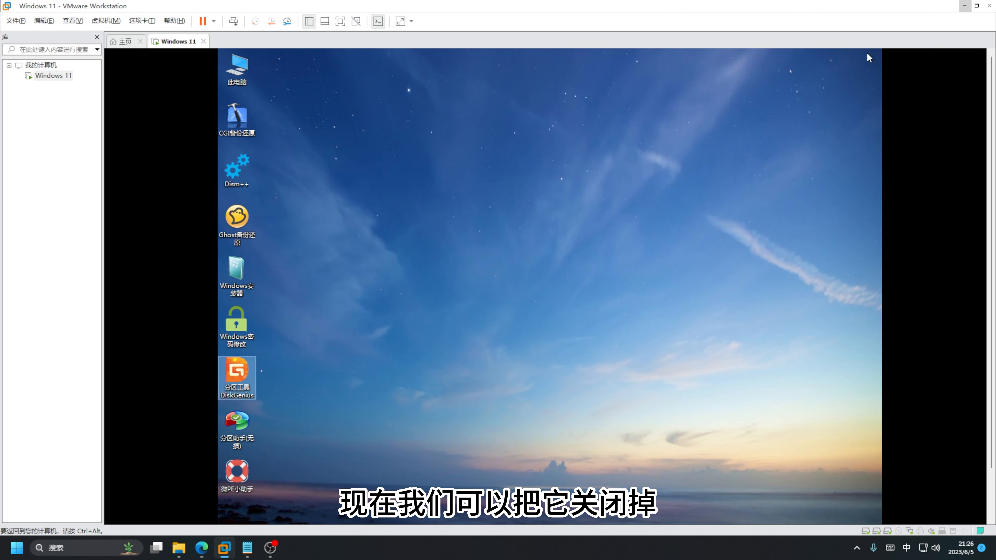
- Open the Windows installer WinNTSetup and choose "XF-Win11x64_22621.1778 Enterprise G 2023.05.31.esd" on drive D: as the installation source
click(238, 268)
double_click(237, 270)
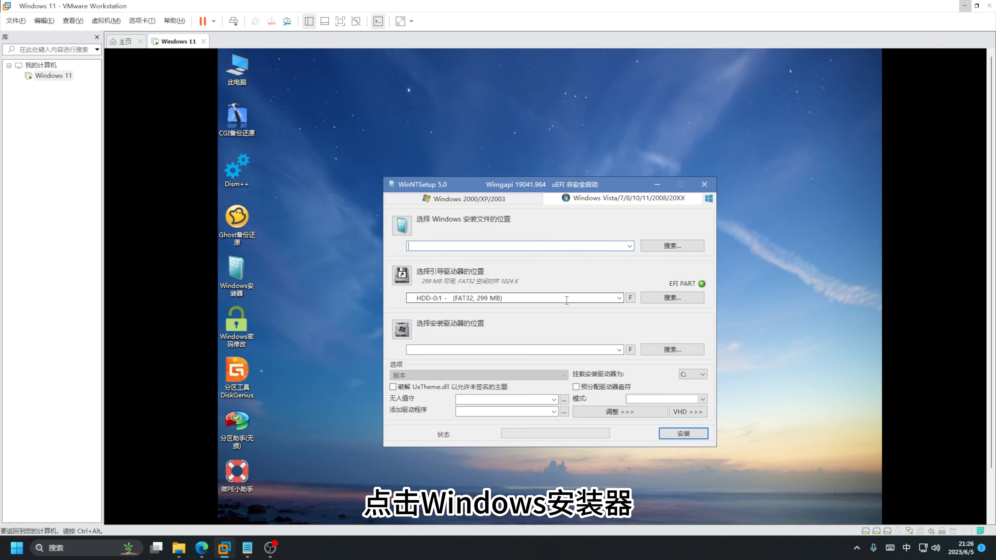
click(660, 246)
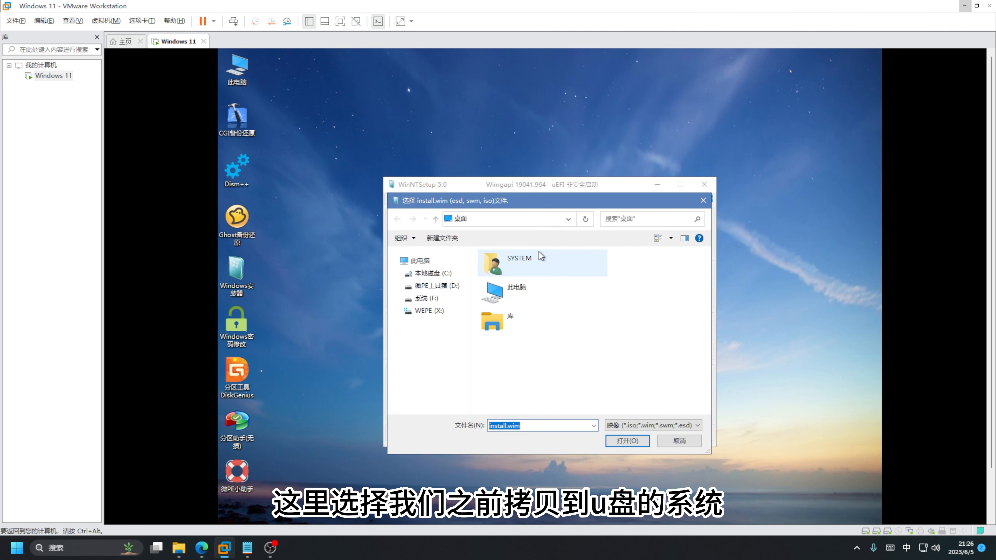
click(435, 285)
double_click(525, 279)
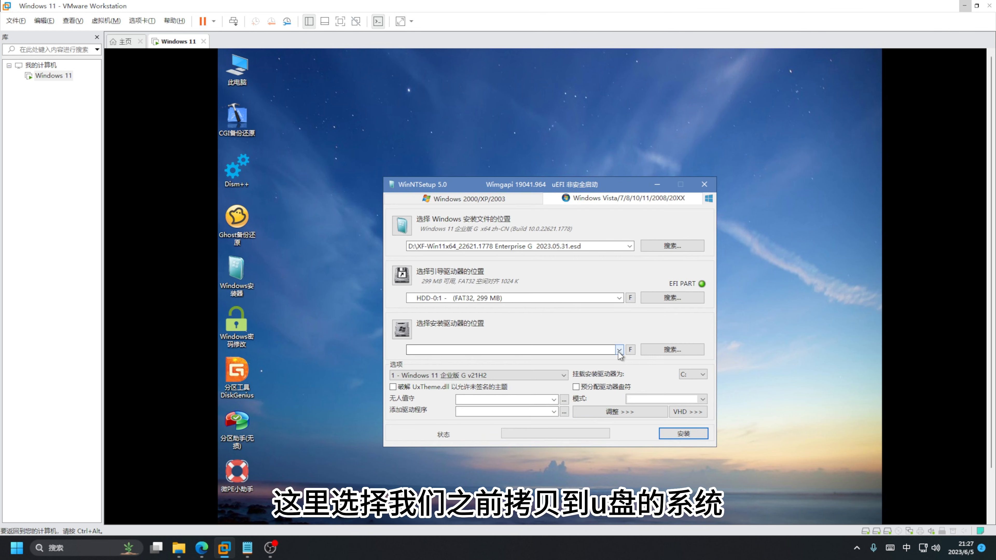
- Set the installation drive to the 111 GB NTFS partition F: and run the installation with the default boot options
click(619, 350)
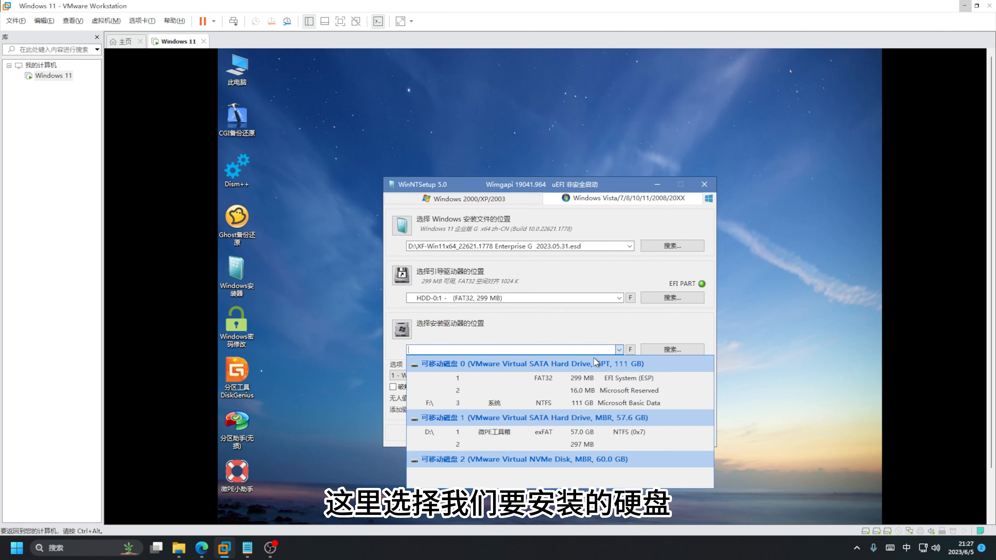
click(503, 403)
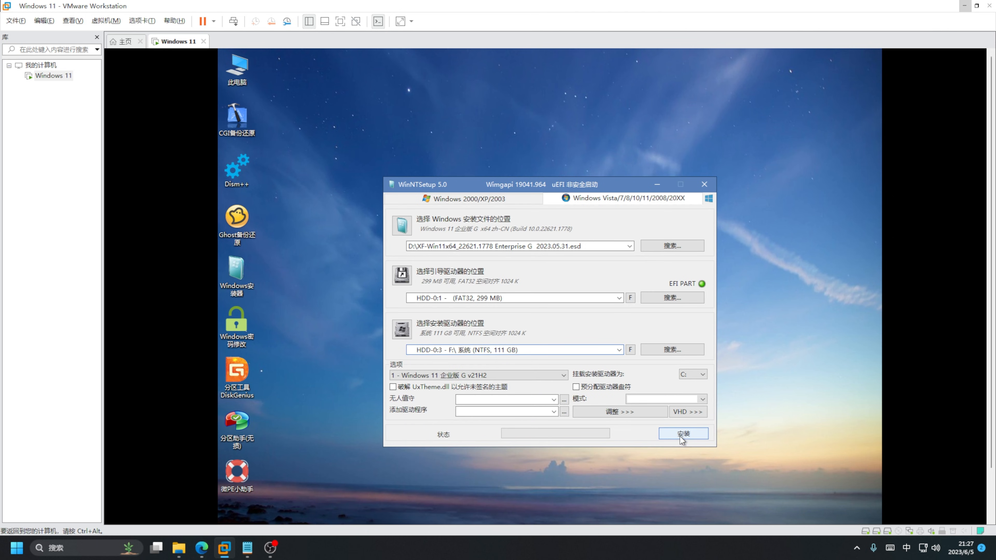
click(684, 436)
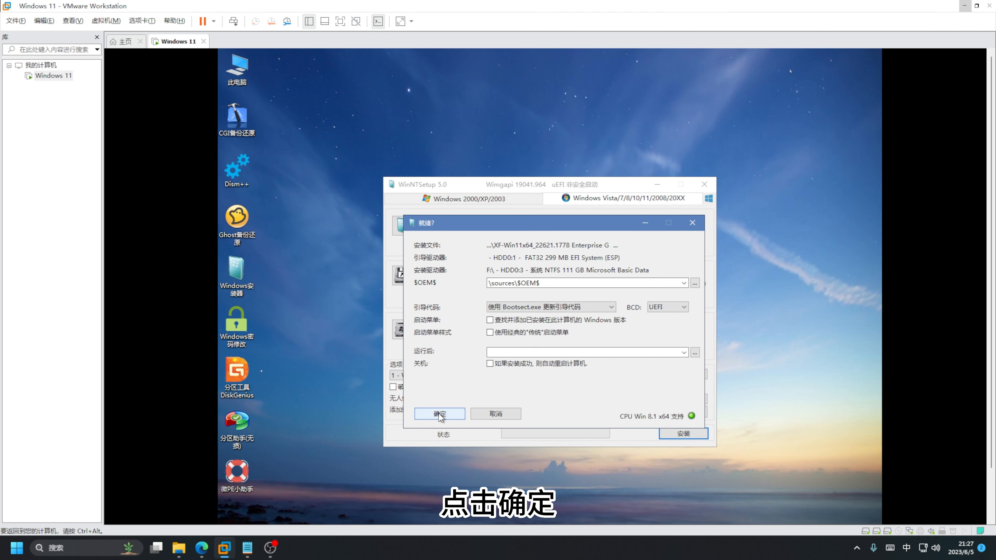
click(440, 414)
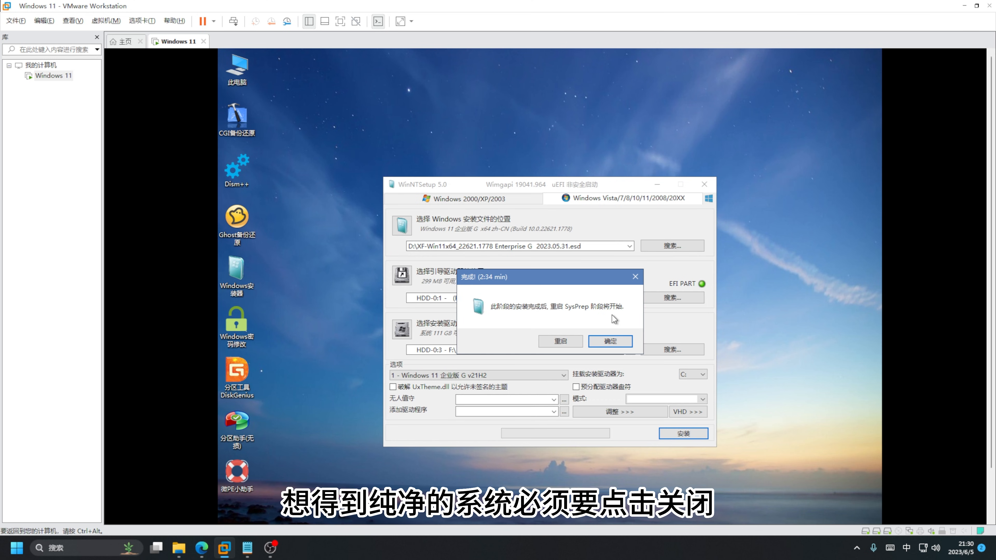
- Close the completion message and WinNTSetup without restarting, shut down WePE and cancel the disk synchronization prompt
click(635, 277)
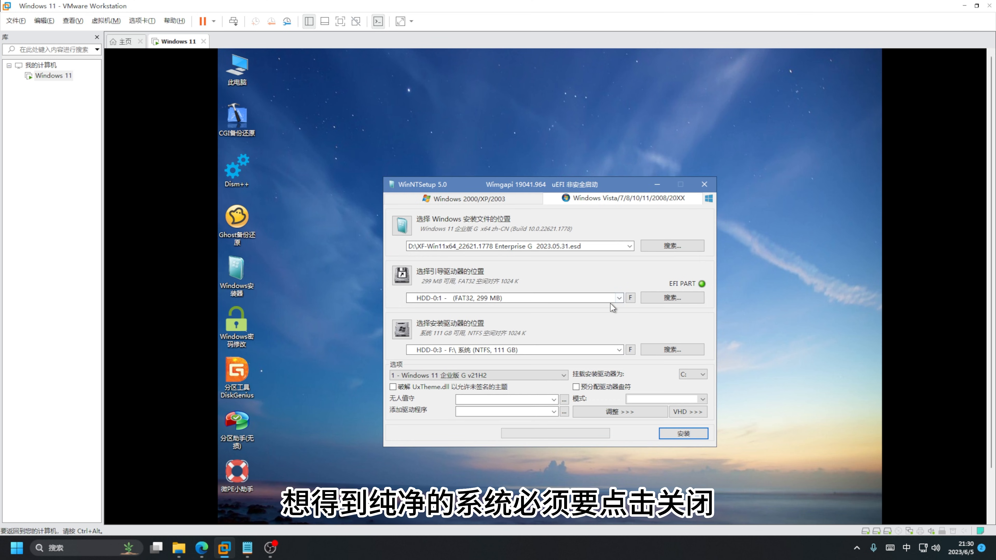
click(704, 184)
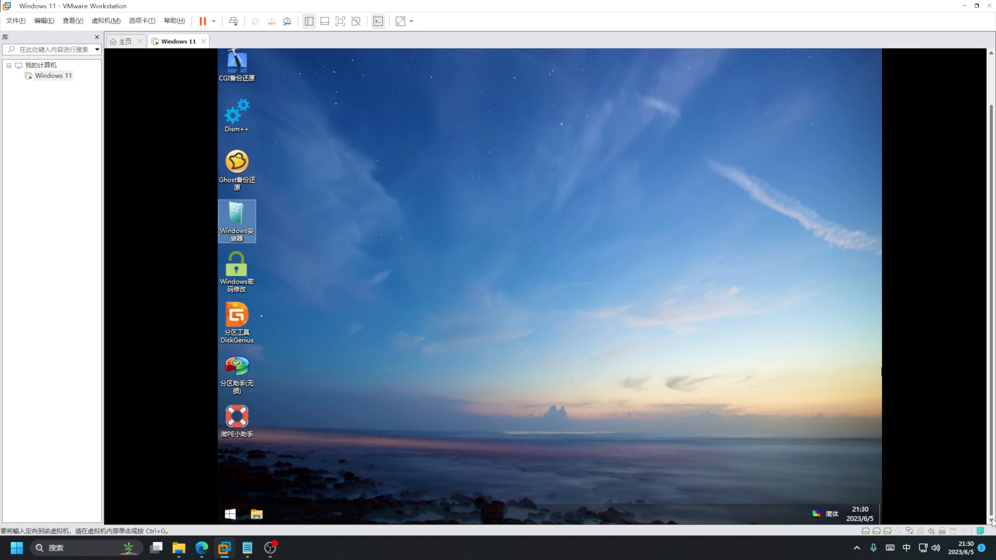
click(227, 520)
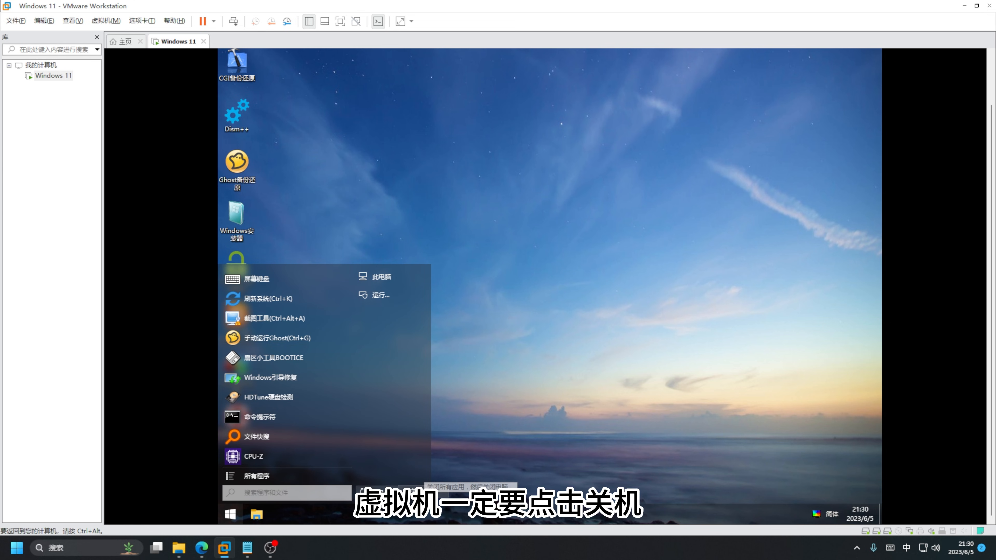
click(420, 492)
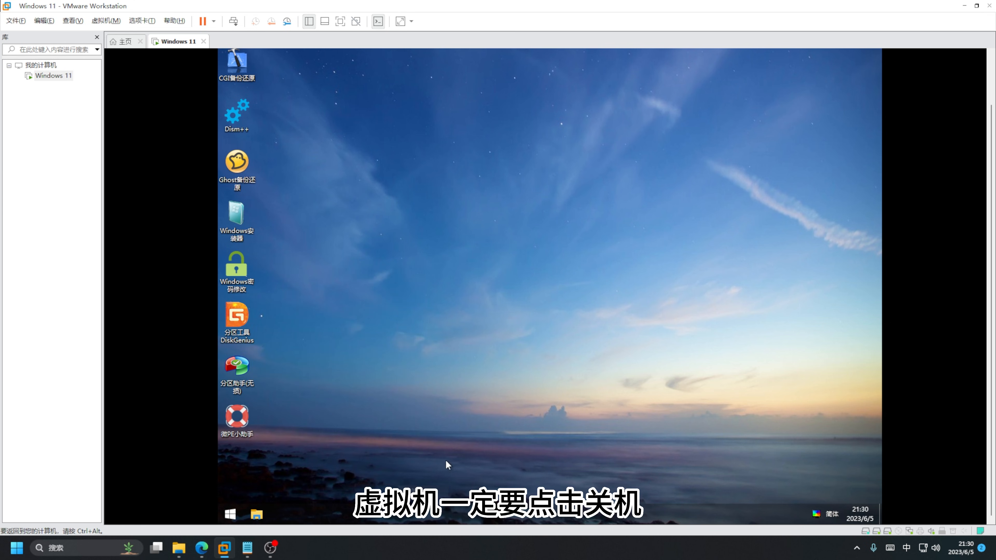
click(566, 318)
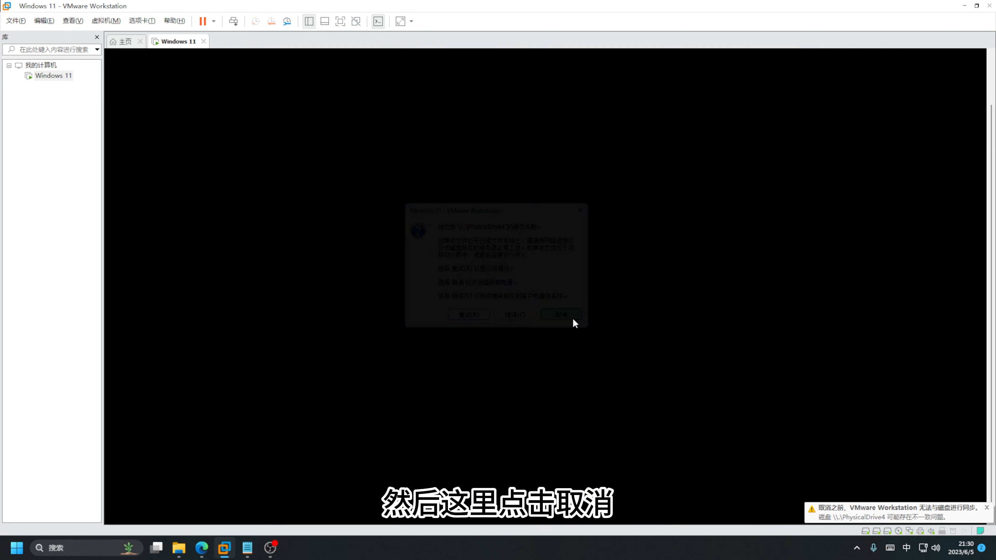
click(575, 322)
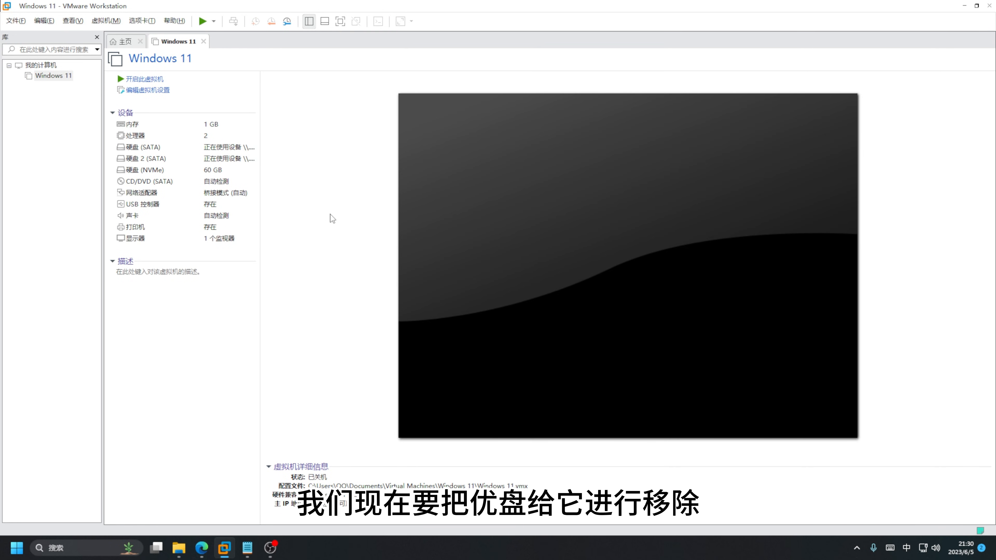
- Remove the 57.7 GB USB disk "硬盘 2 (SATA)" from the virtual machine settings, save them and power on the virtual machine
click(165, 91)
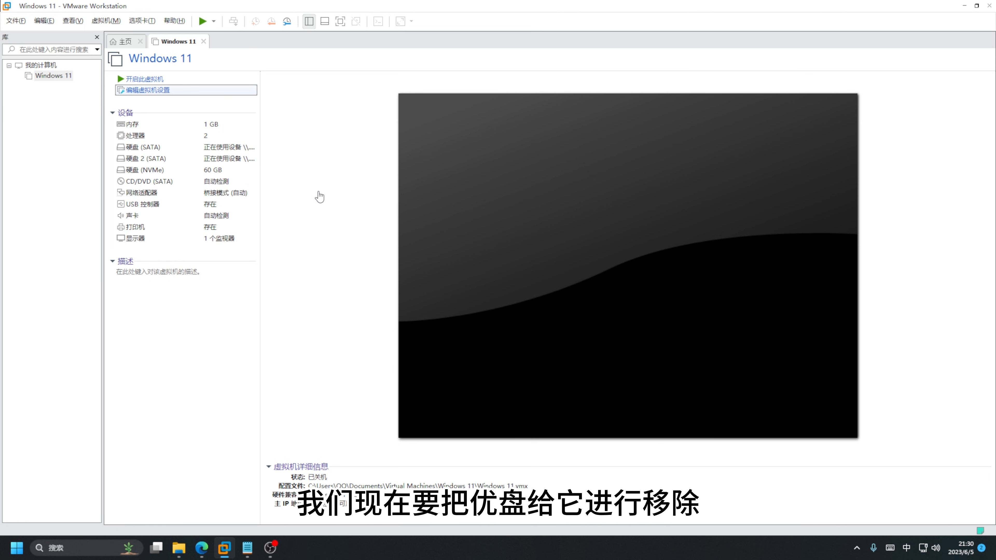
click(467, 143)
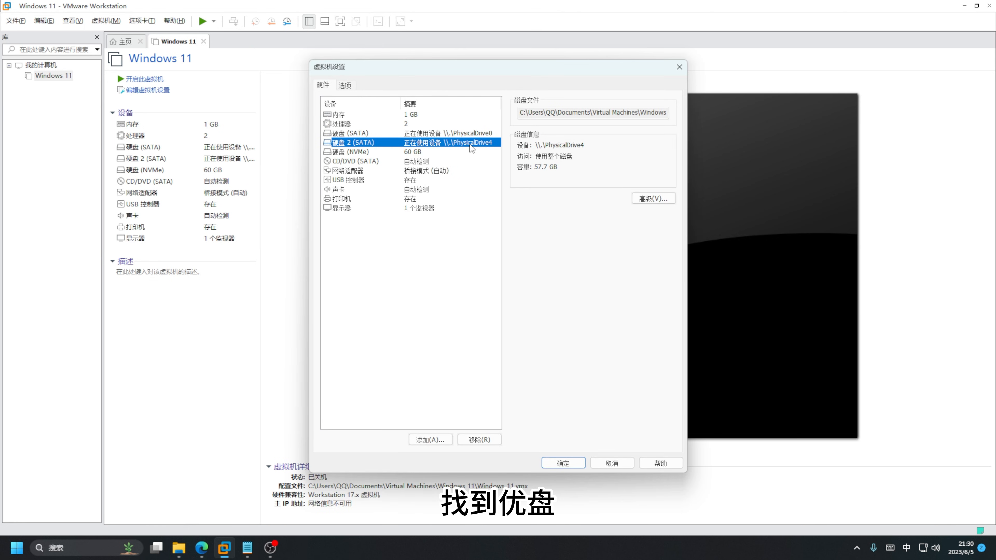
click(479, 440)
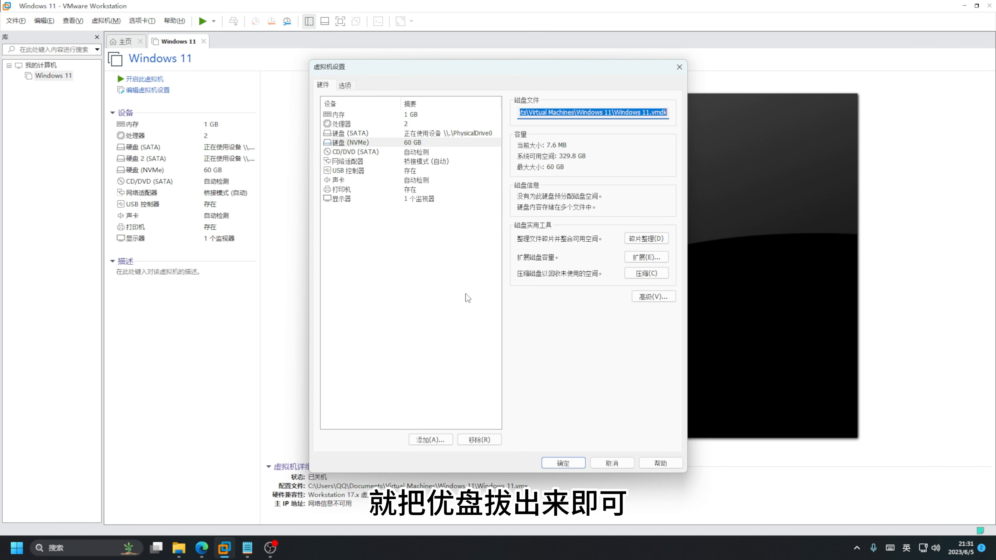
click(563, 463)
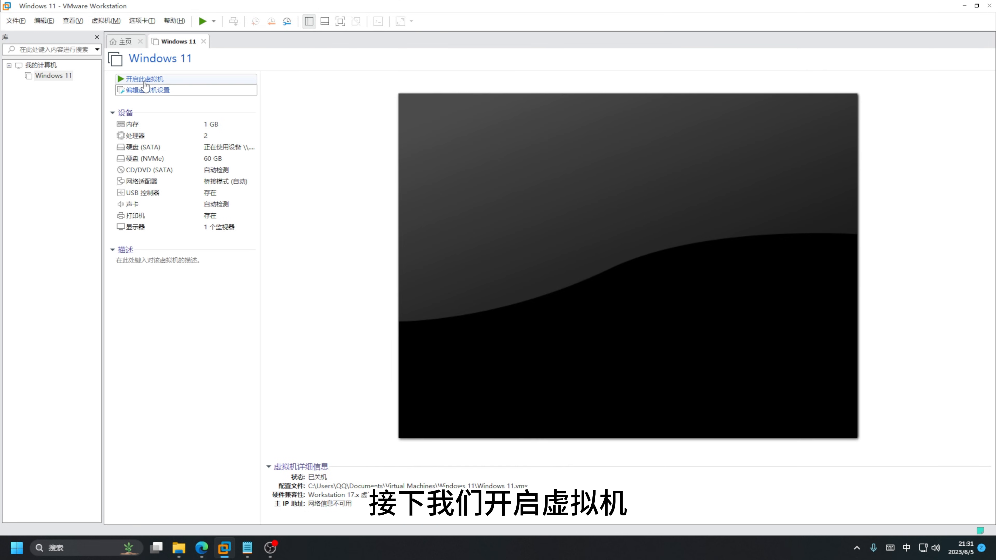
click(141, 80)
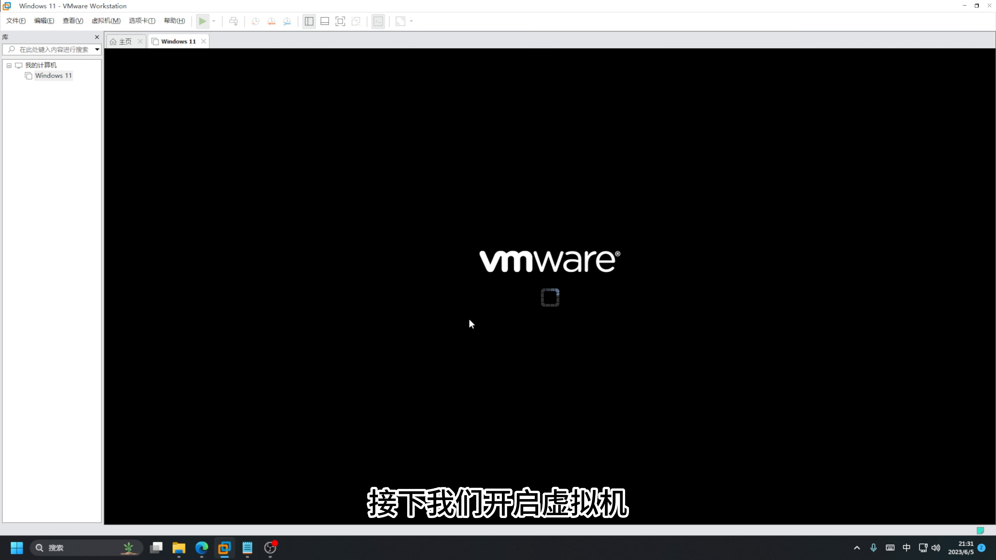
click(519, 291)
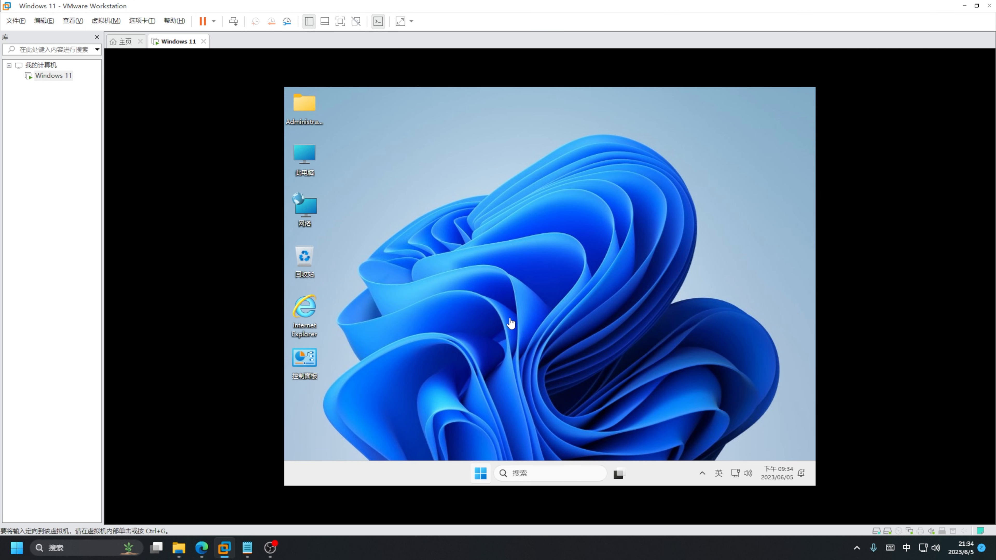
- In the guest Windows 11 display settings, set the screen resolution to 1280 × 1024 and keep the change
click(495, 244)
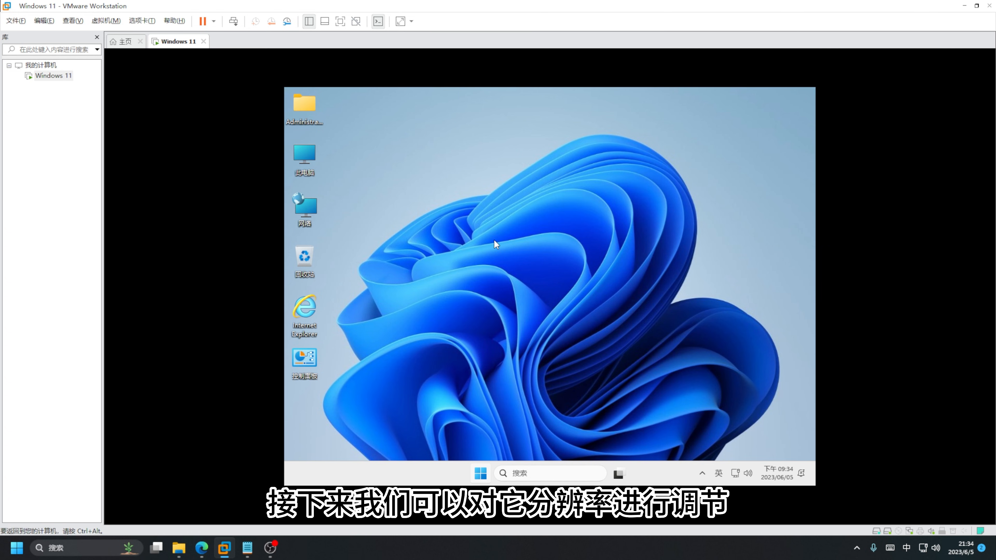
right_click(530, 278)
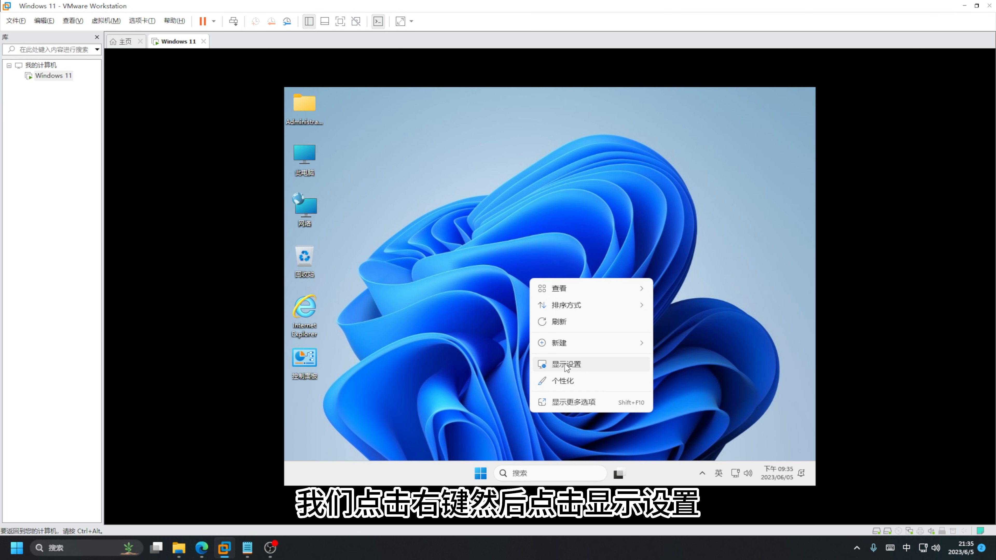
click(566, 365)
click(674, 338)
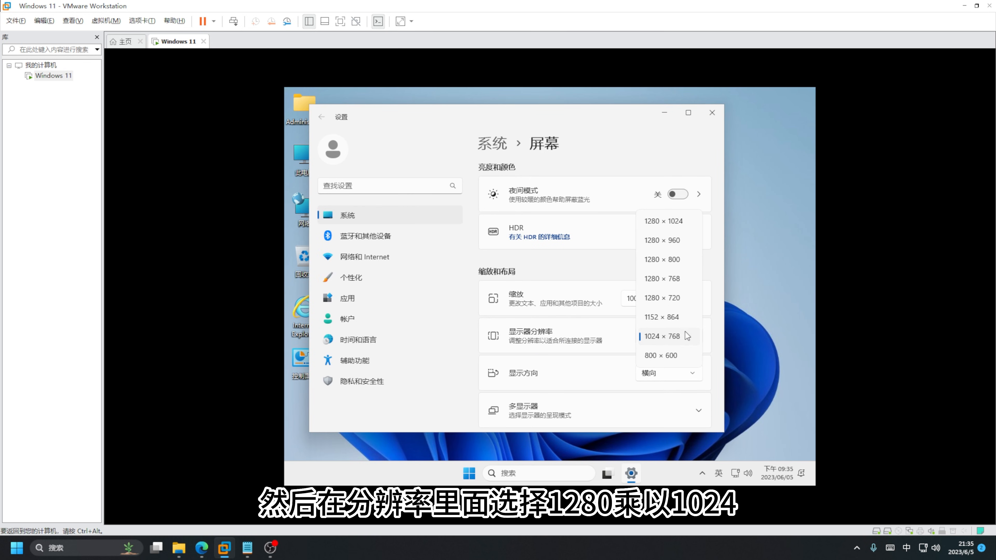
click(671, 222)
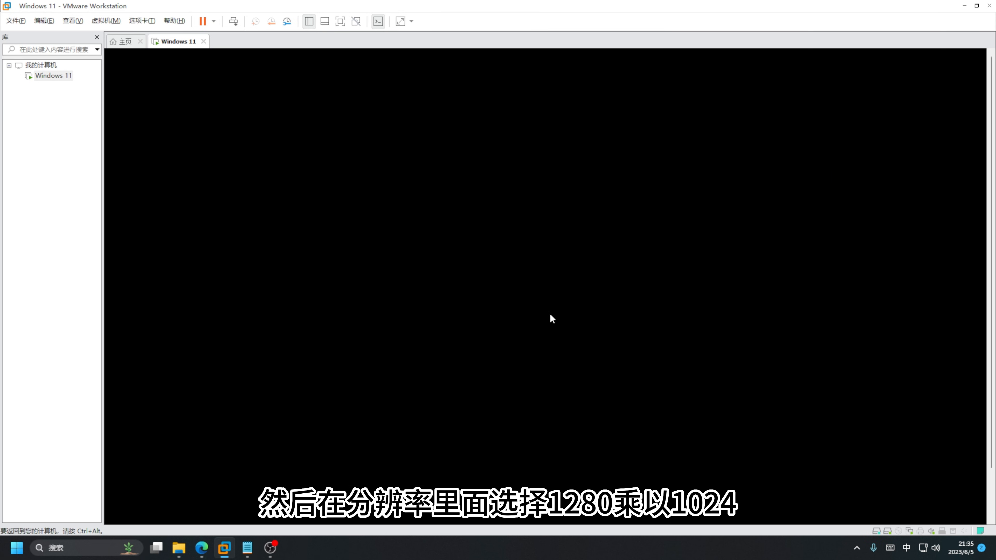
click(436, 265)
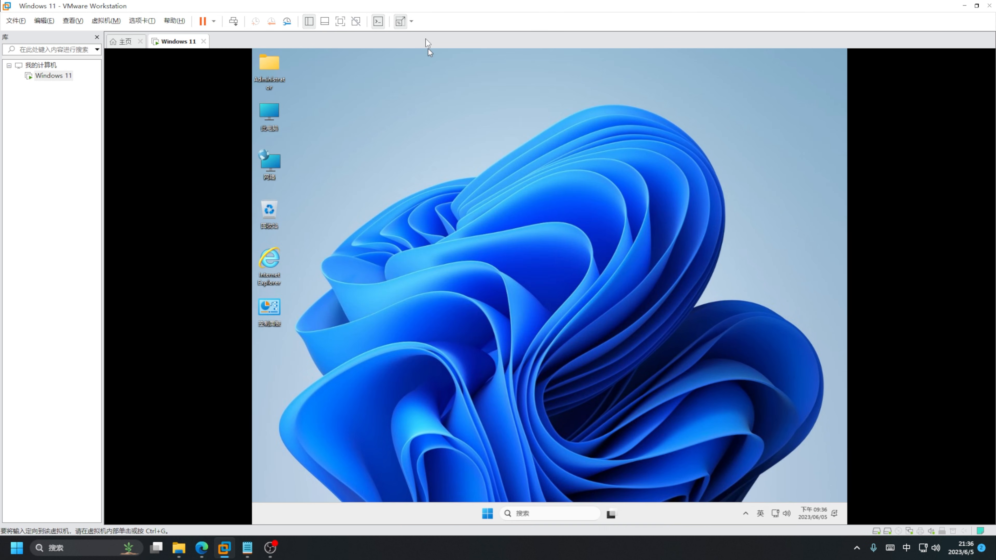
- Stretch the guest display freely to fill the console area and widen the library sidebar
click(411, 22)
click(421, 48)
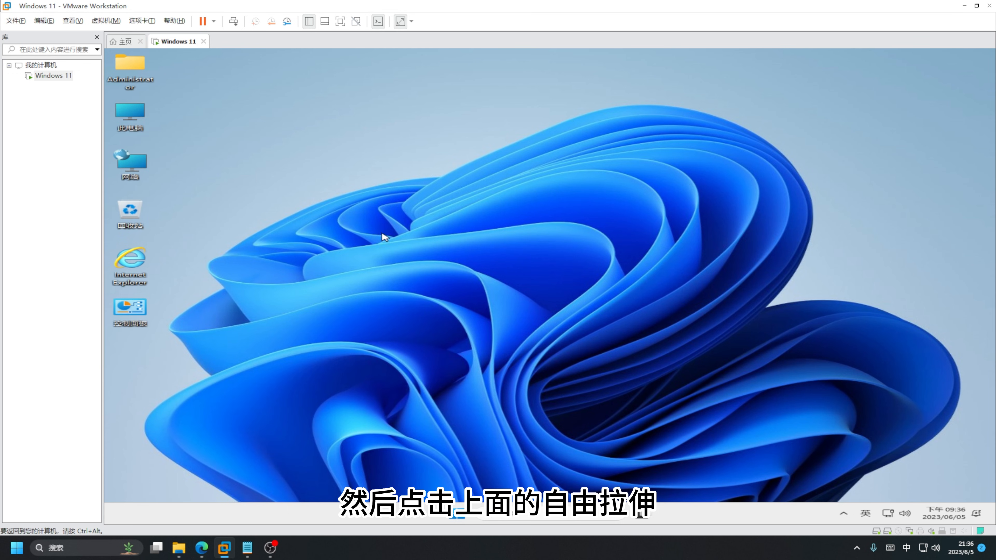
drag(103, 191, 169, 189)
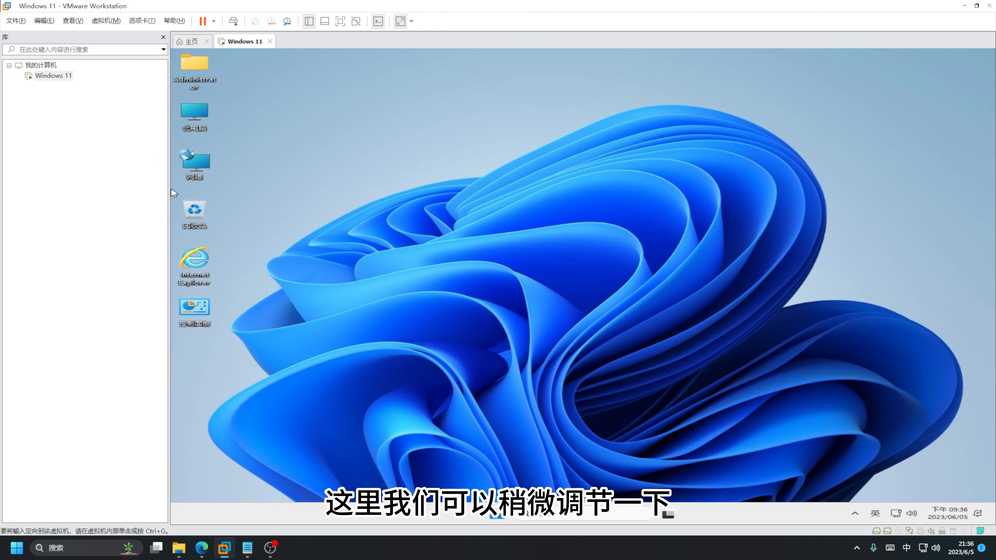
click(518, 258)
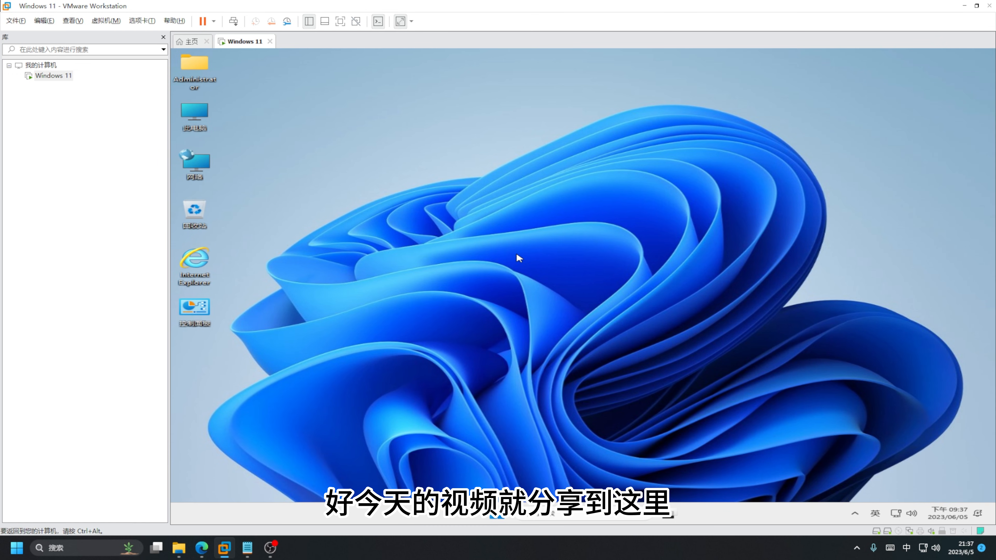